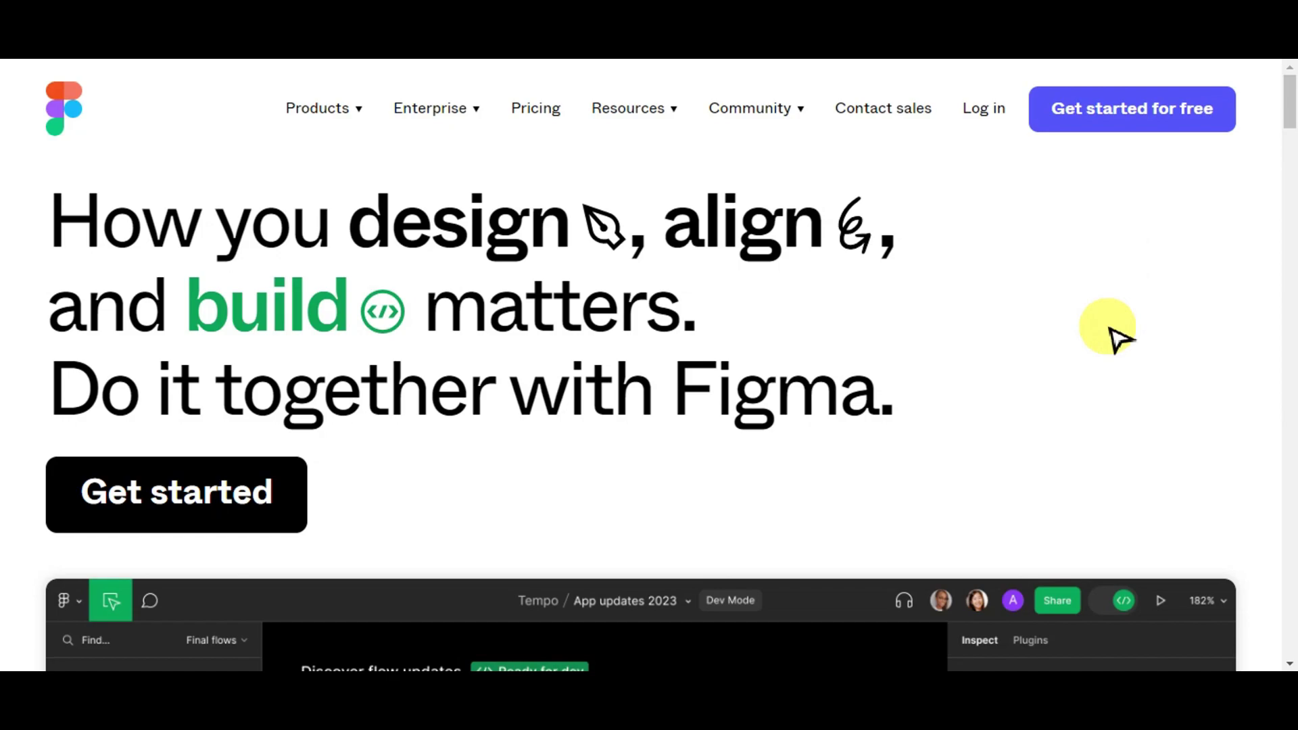
Scroll the Figma homepage past Design, Prototype and Dev Mode to 'Scale design and development'.
scroll(1122, 336, down, 5)
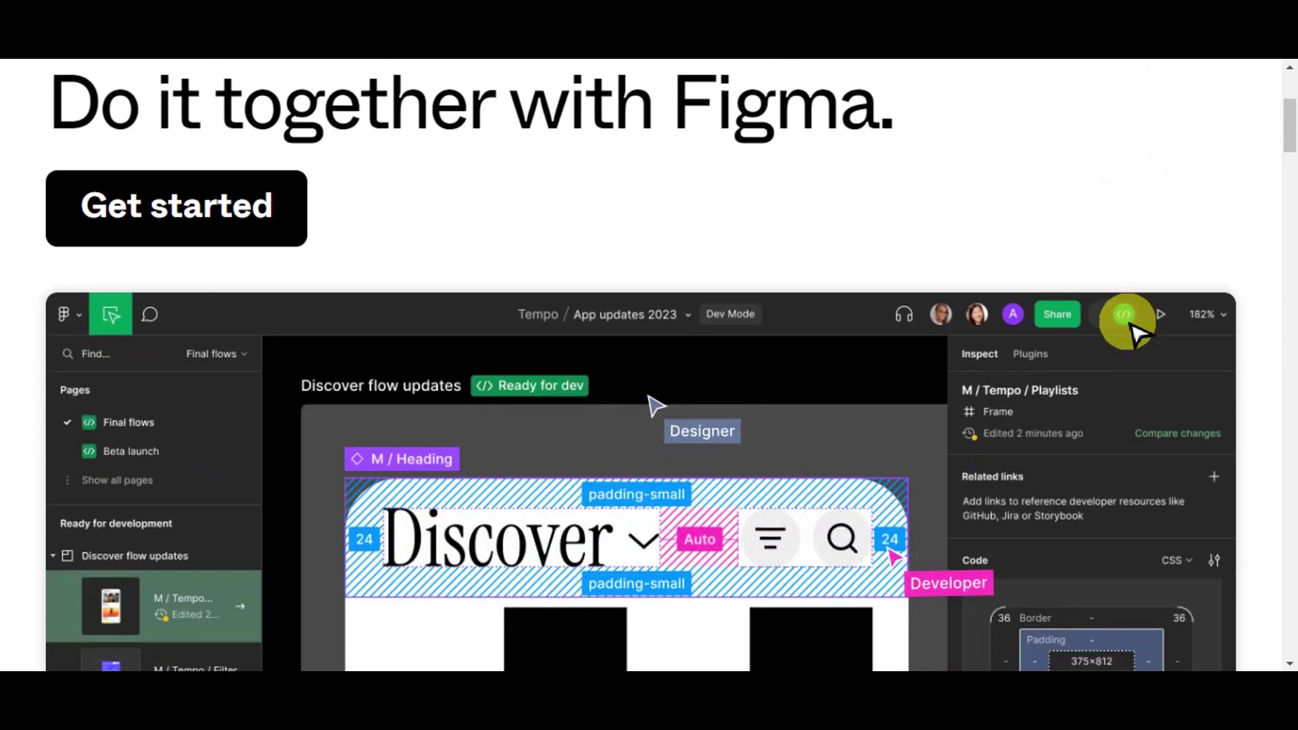
scroll(1135, 331, down, 1)
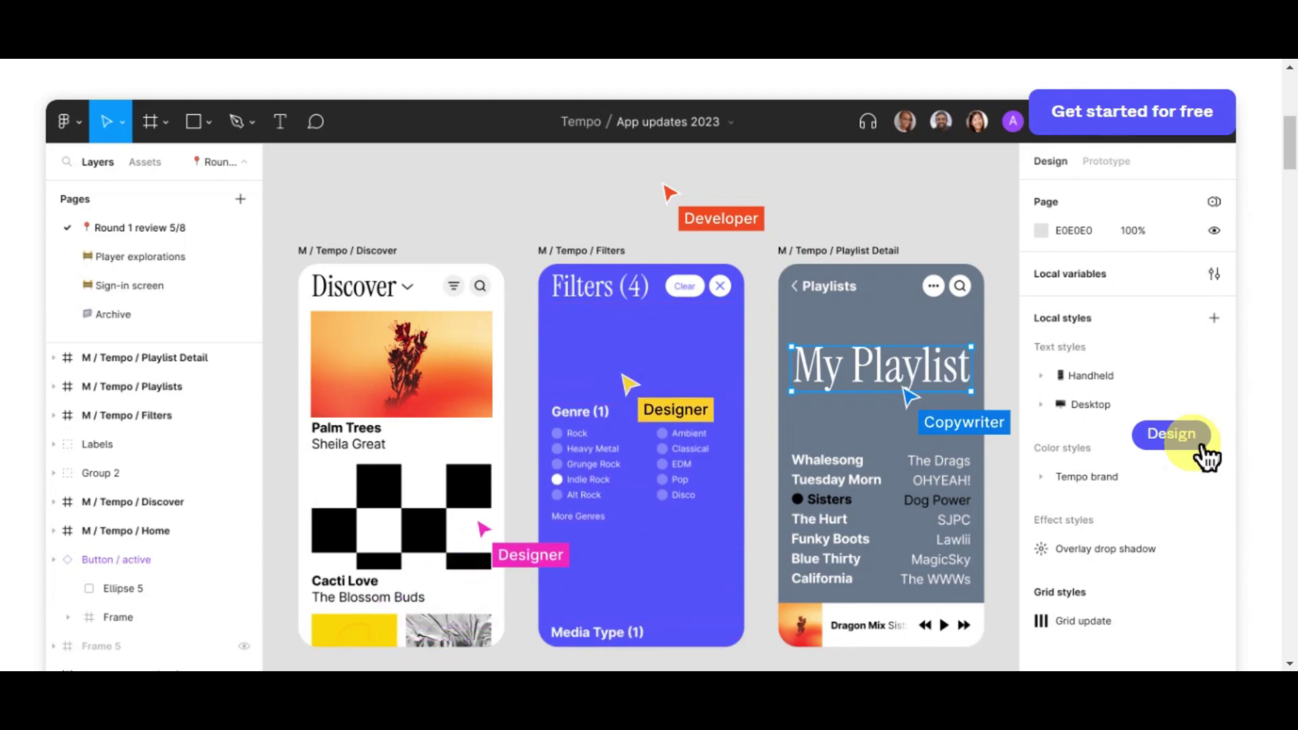
scroll(1206, 458, down, 4)
scroll(1206, 458, down, 7)
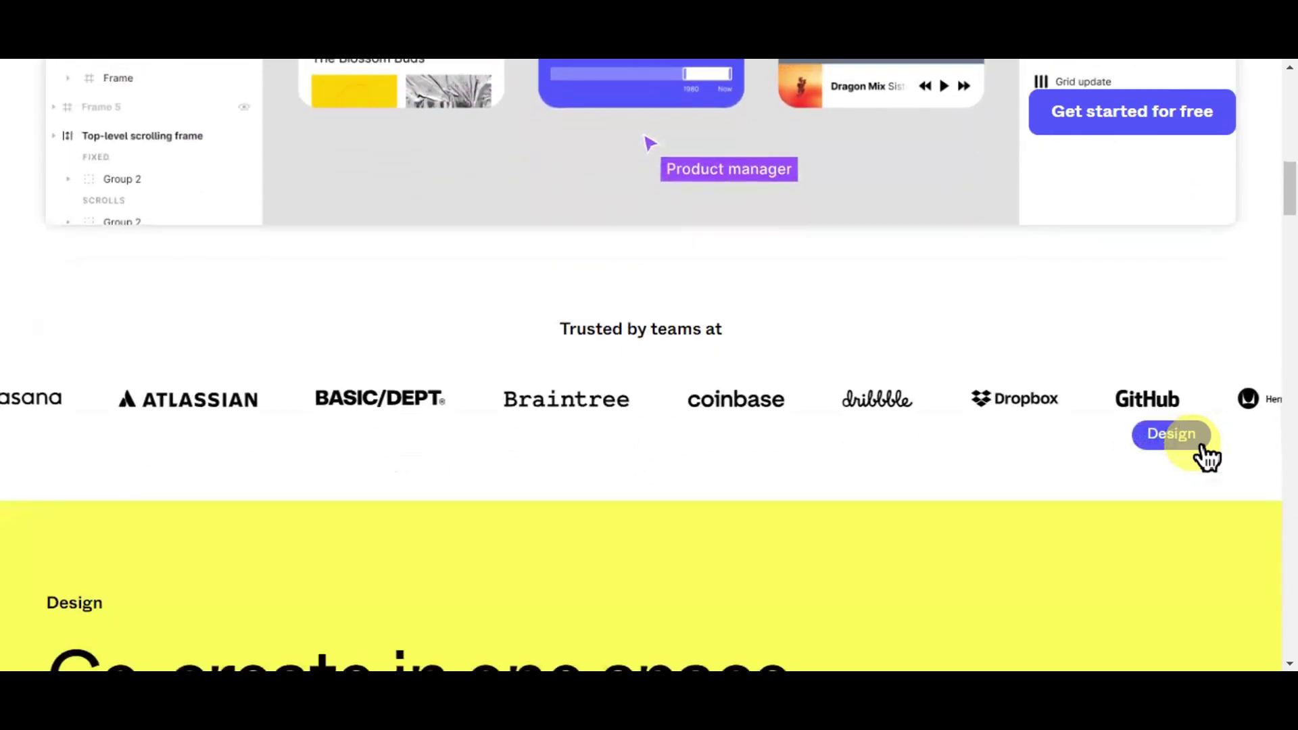
scroll(1207, 458, down, 3)
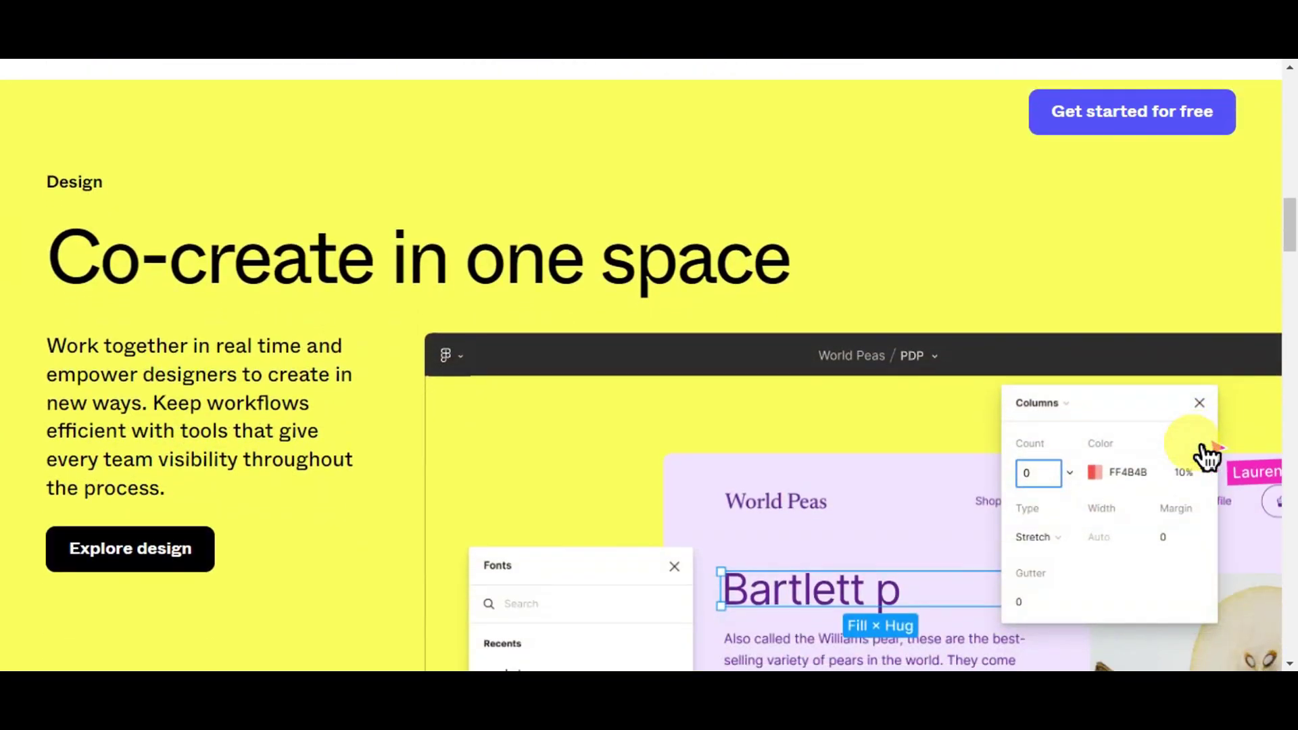
scroll(1206, 458, down, 1)
scroll(1206, 458, down, 4)
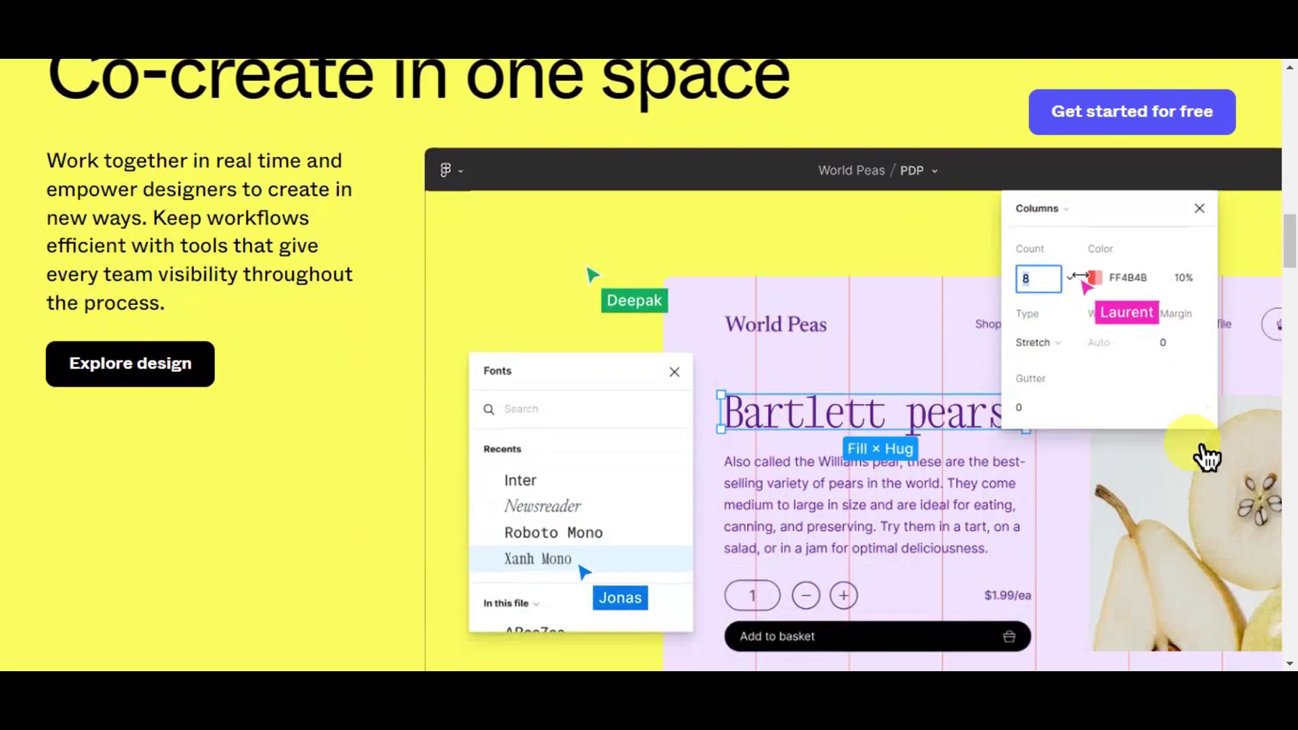
scroll(1204, 456, down, 6)
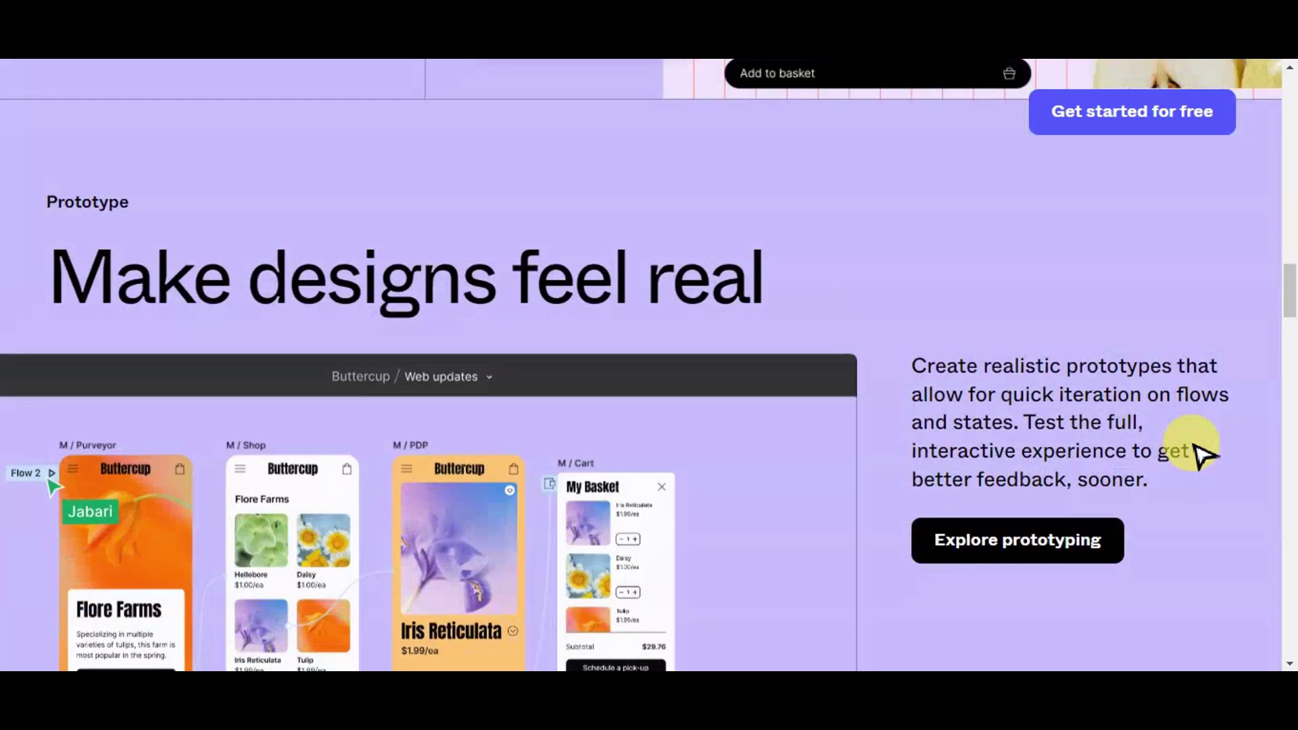
scroll(1204, 457, down, 2)
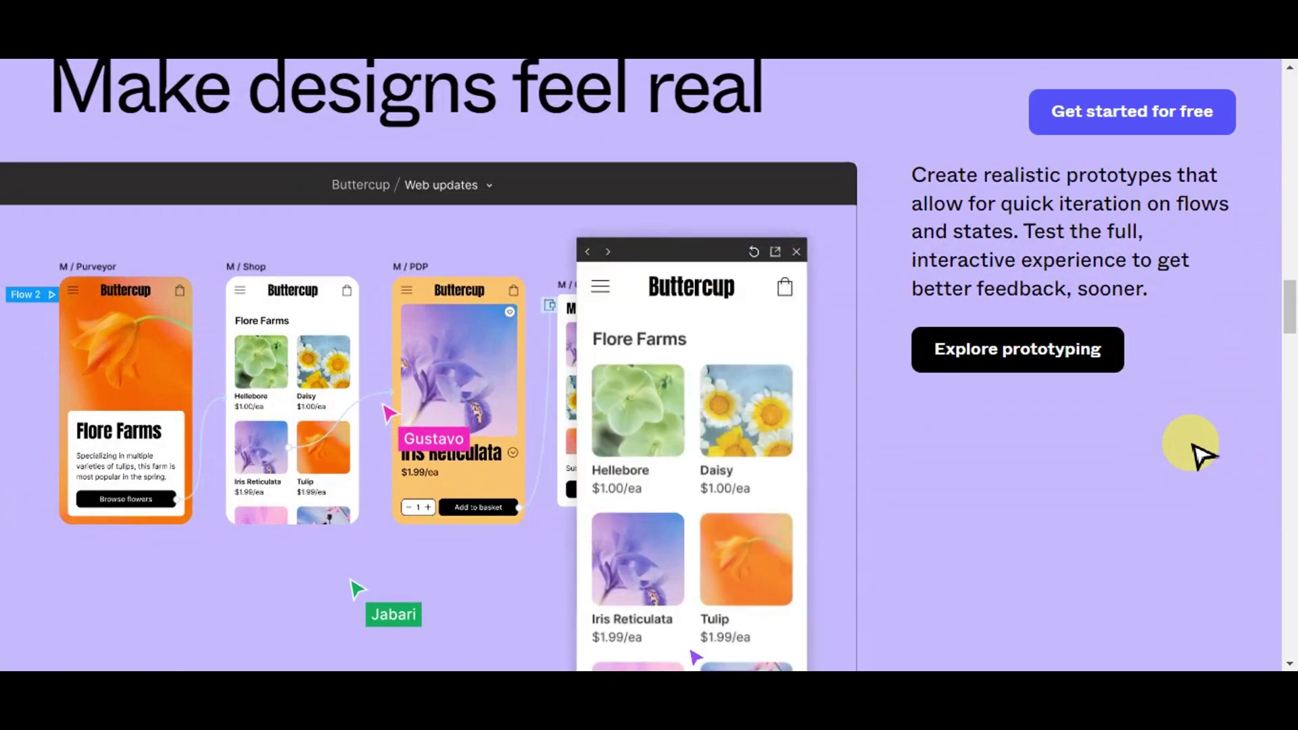
scroll(1205, 457, down, 3)
scroll(1204, 457, down, 8)
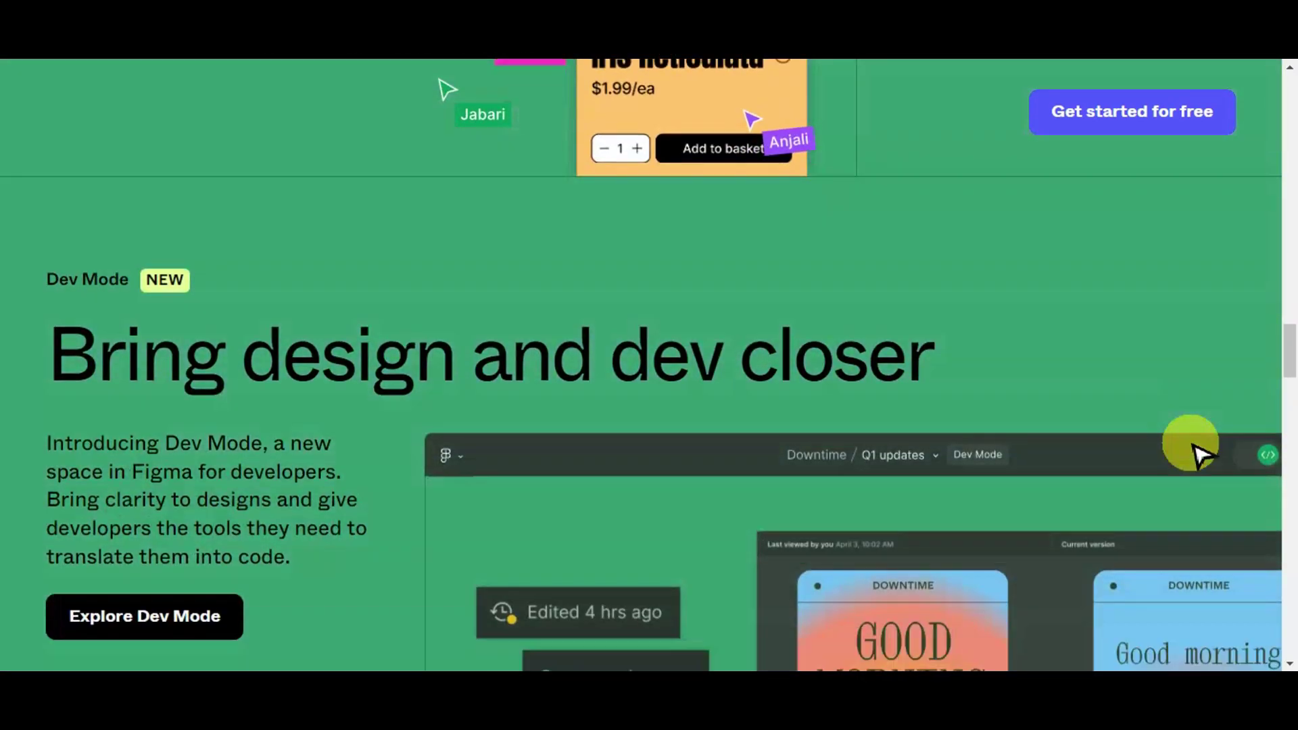
scroll(1197, 449, down, 3)
scroll(1193, 440, up, 4)
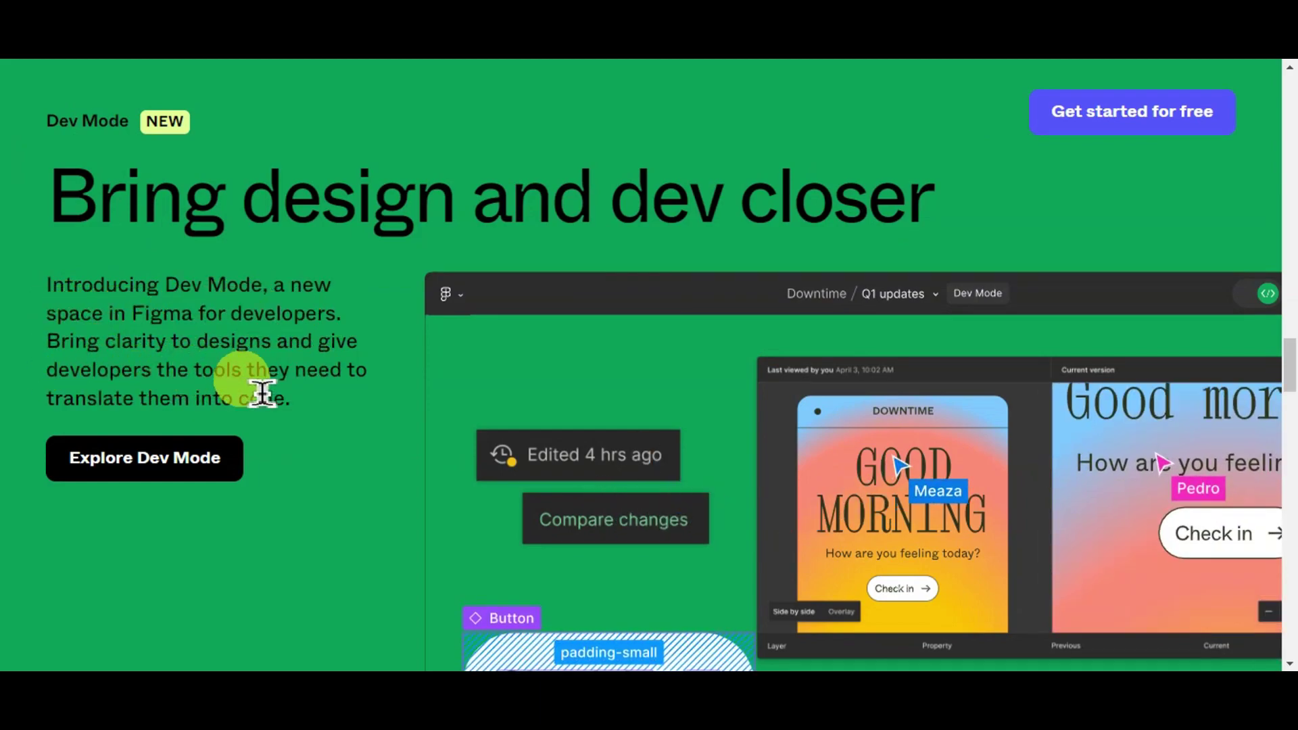
scroll(1167, 253, down, 6)
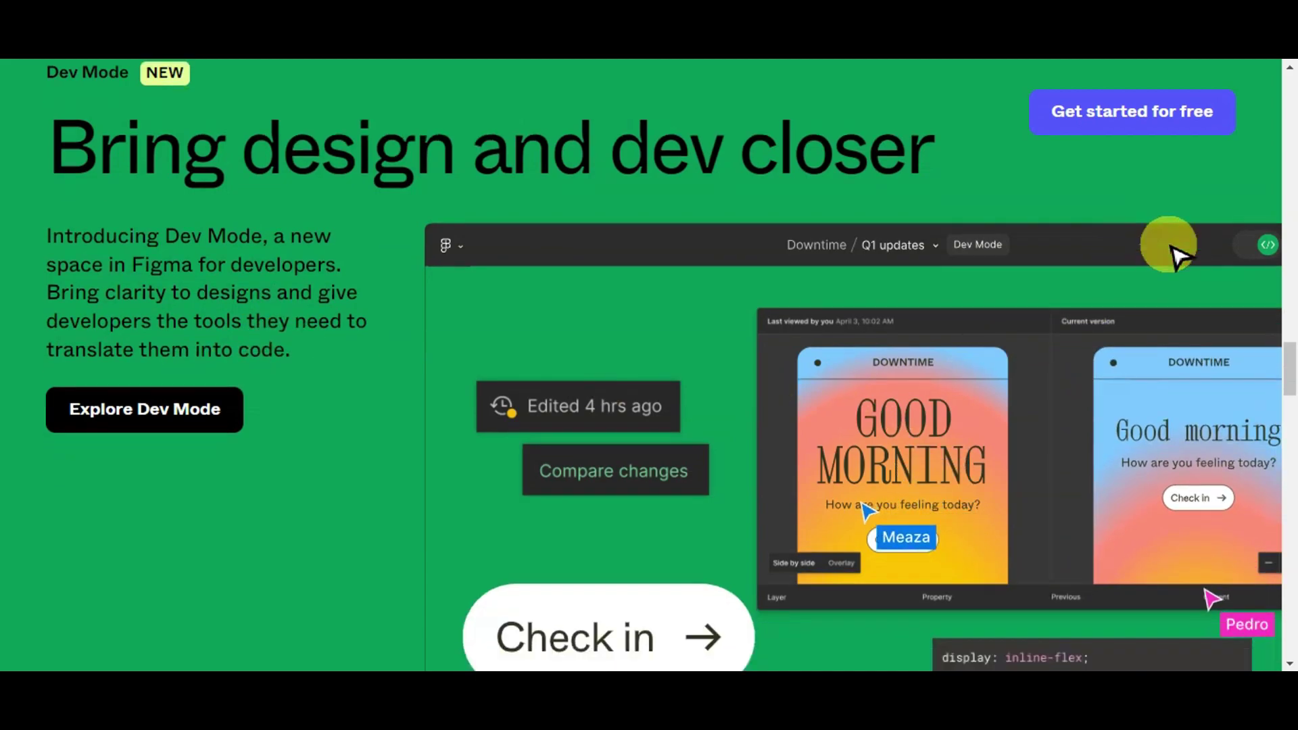
scroll(1167, 263, down, 4)
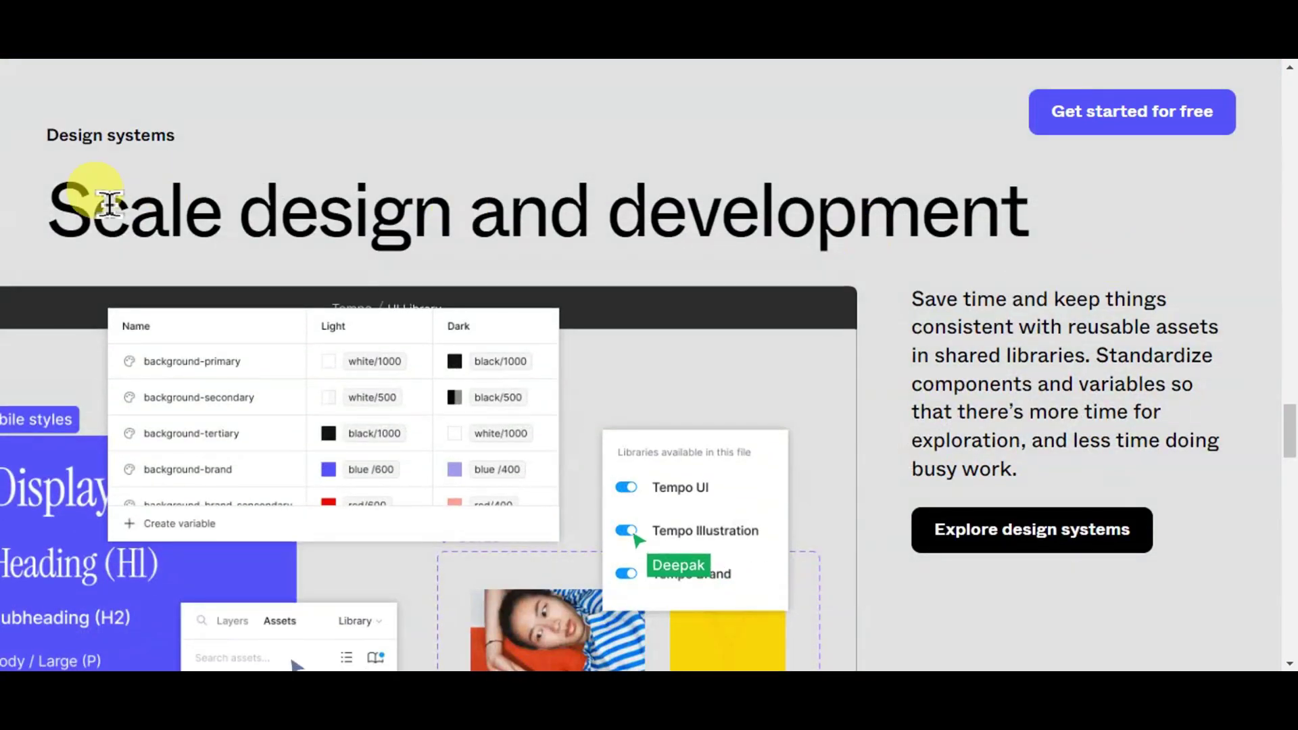
Scroll the homepage down to the FigJam 'Align your team' whiteboard section.
scroll(1193, 223, down, 10)
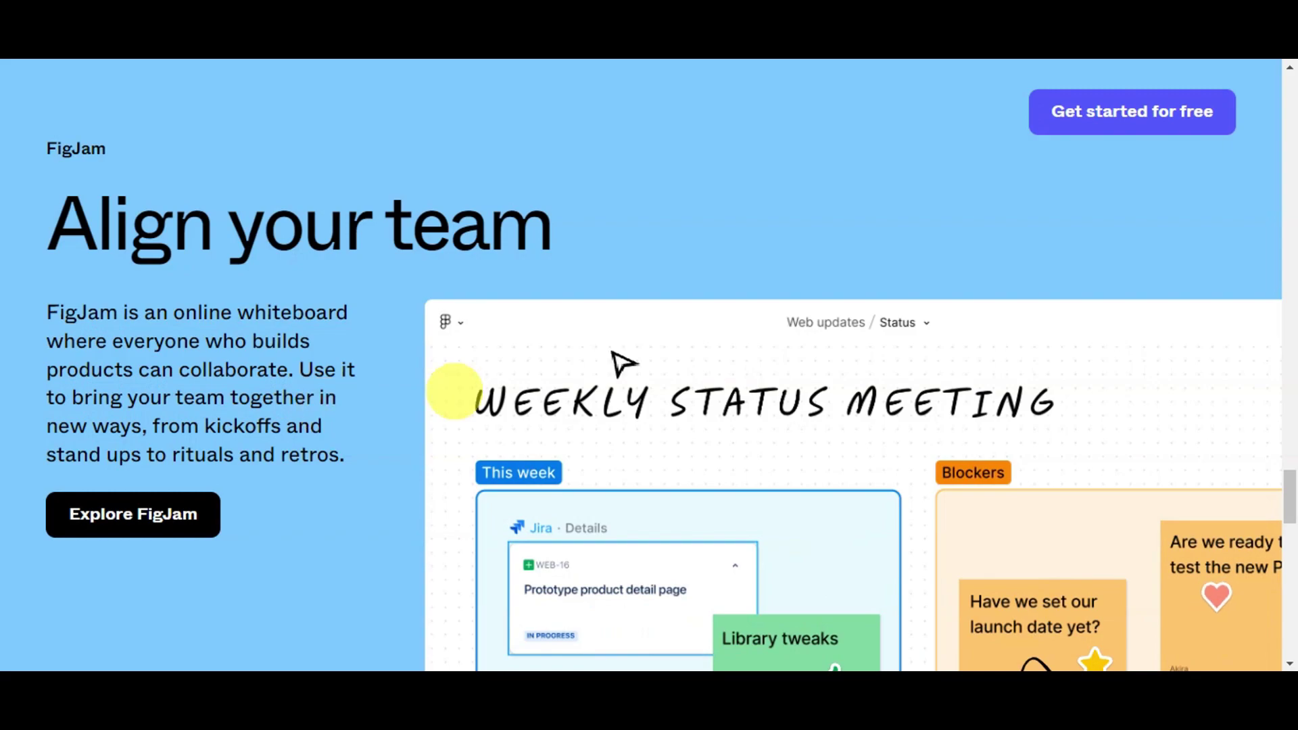
scroll(1081, 308, down, 10)
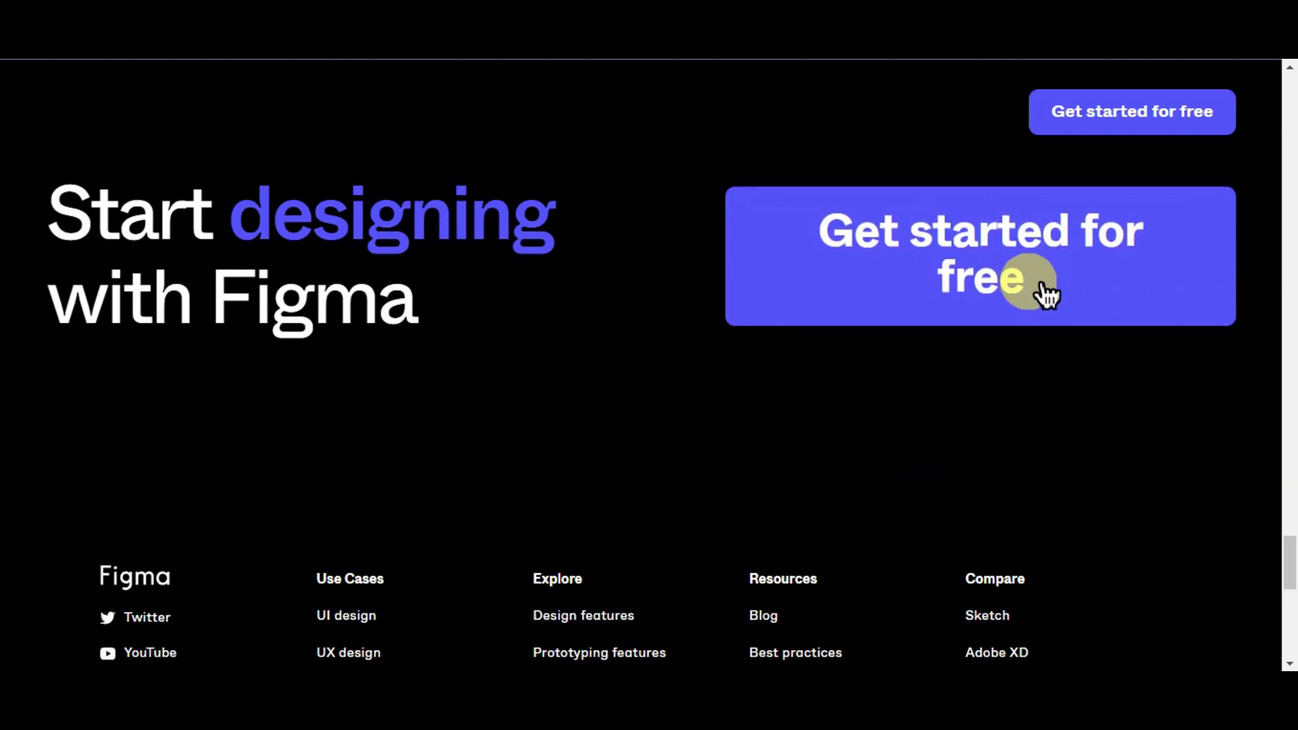
Use the 'Get started for free' button to reach the Figma files dashboard.
click(1041, 234)
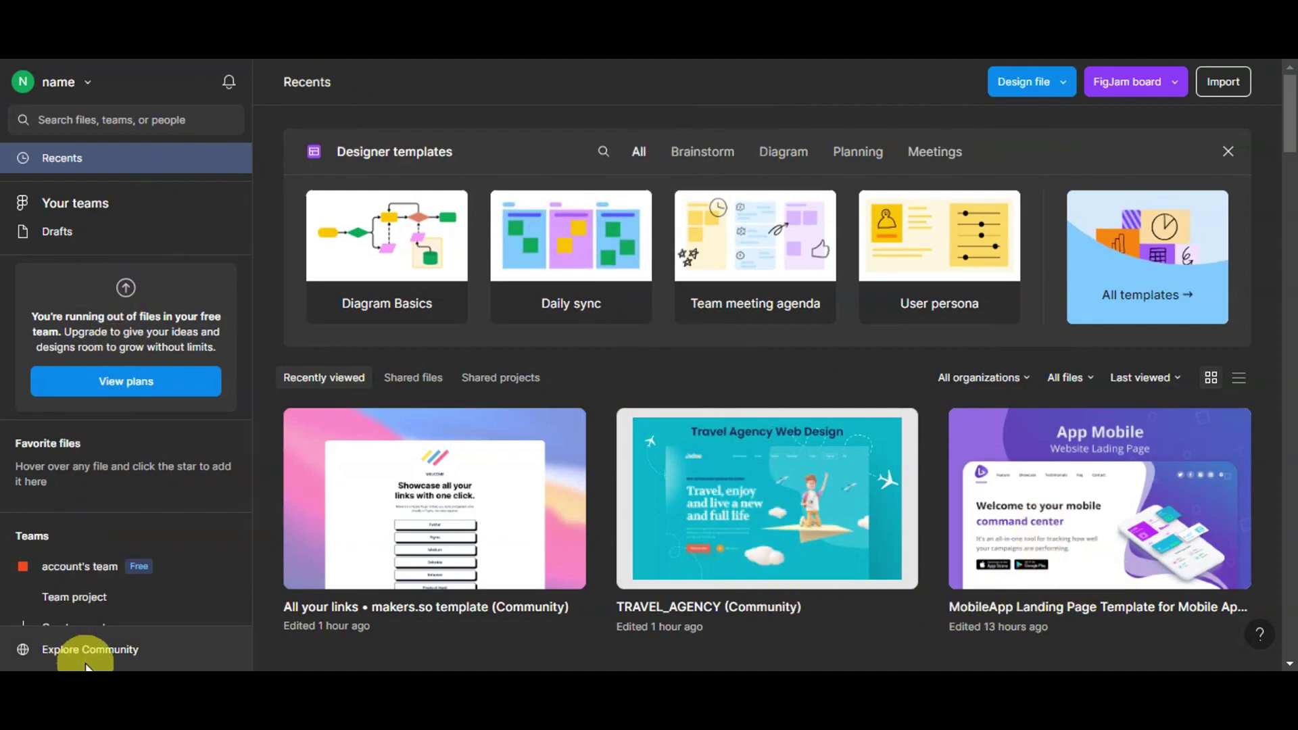
click(87, 84)
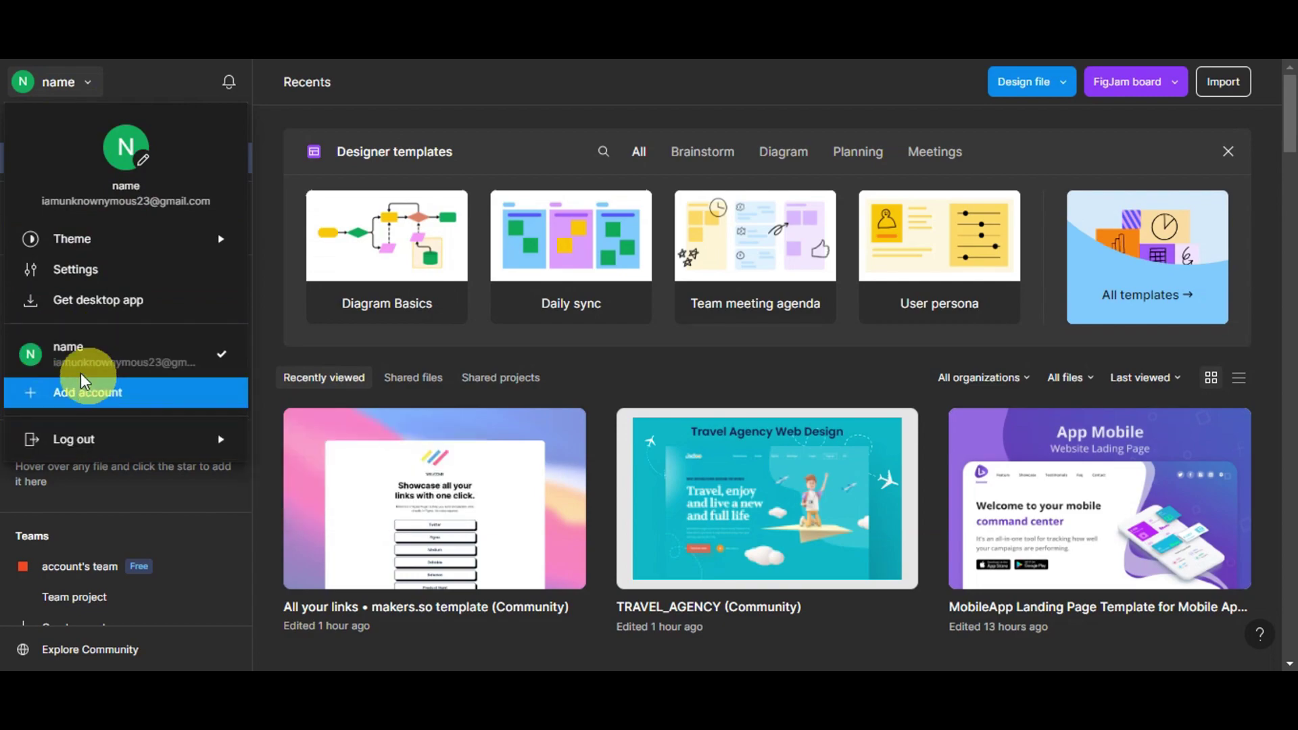
mouse_move(102, 436)
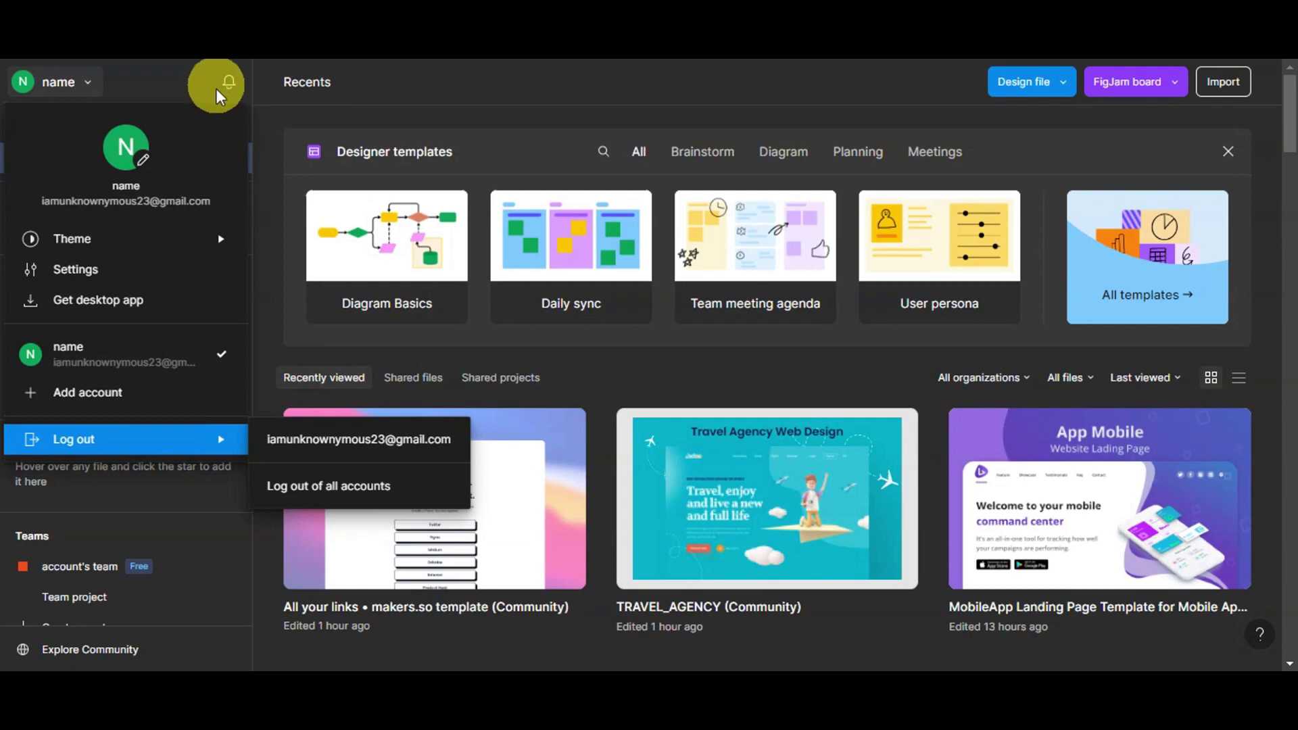
click(197, 87)
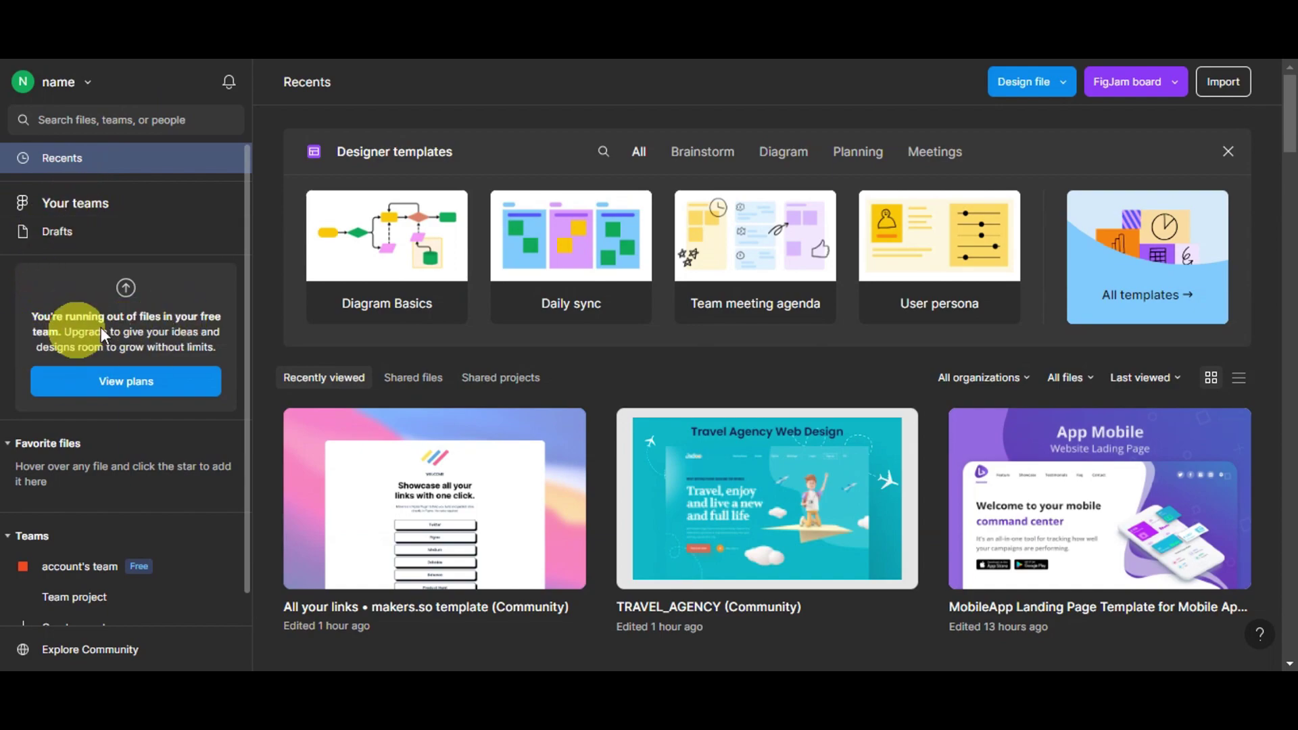
click(112, 379)
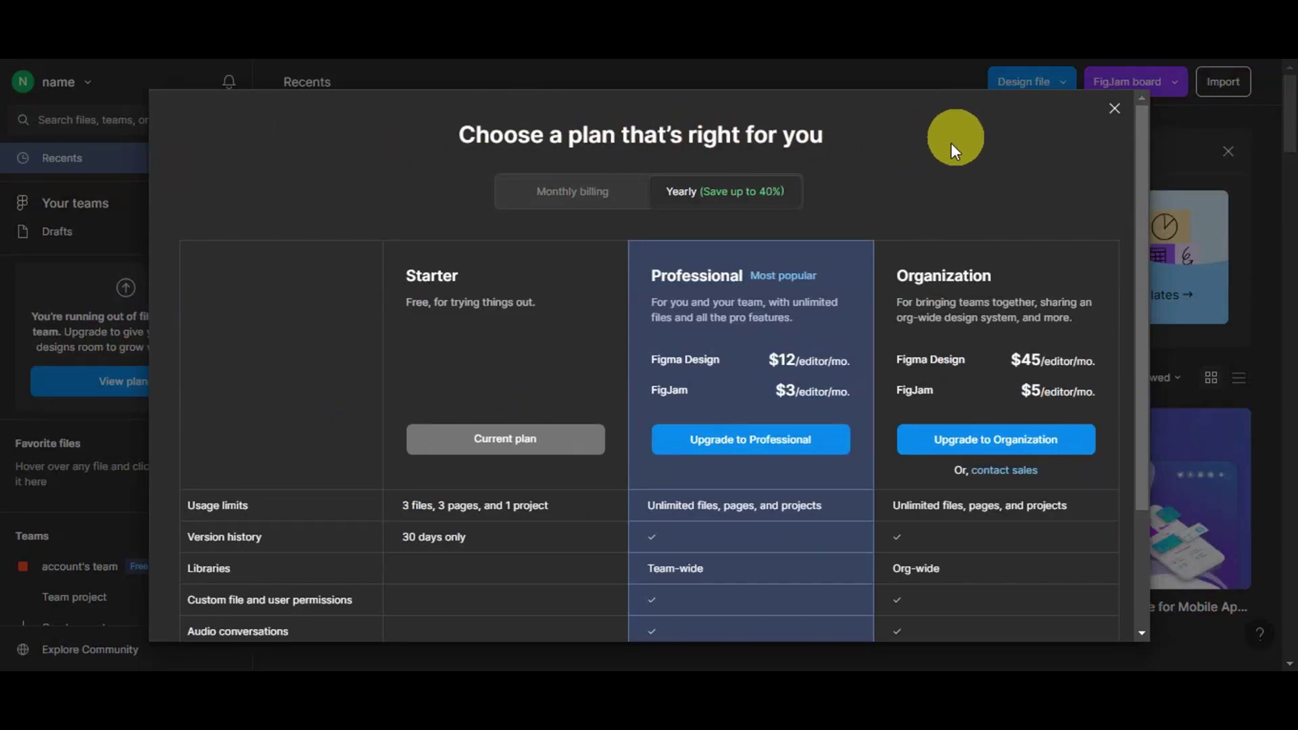
scroll(1014, 197, down, 3)
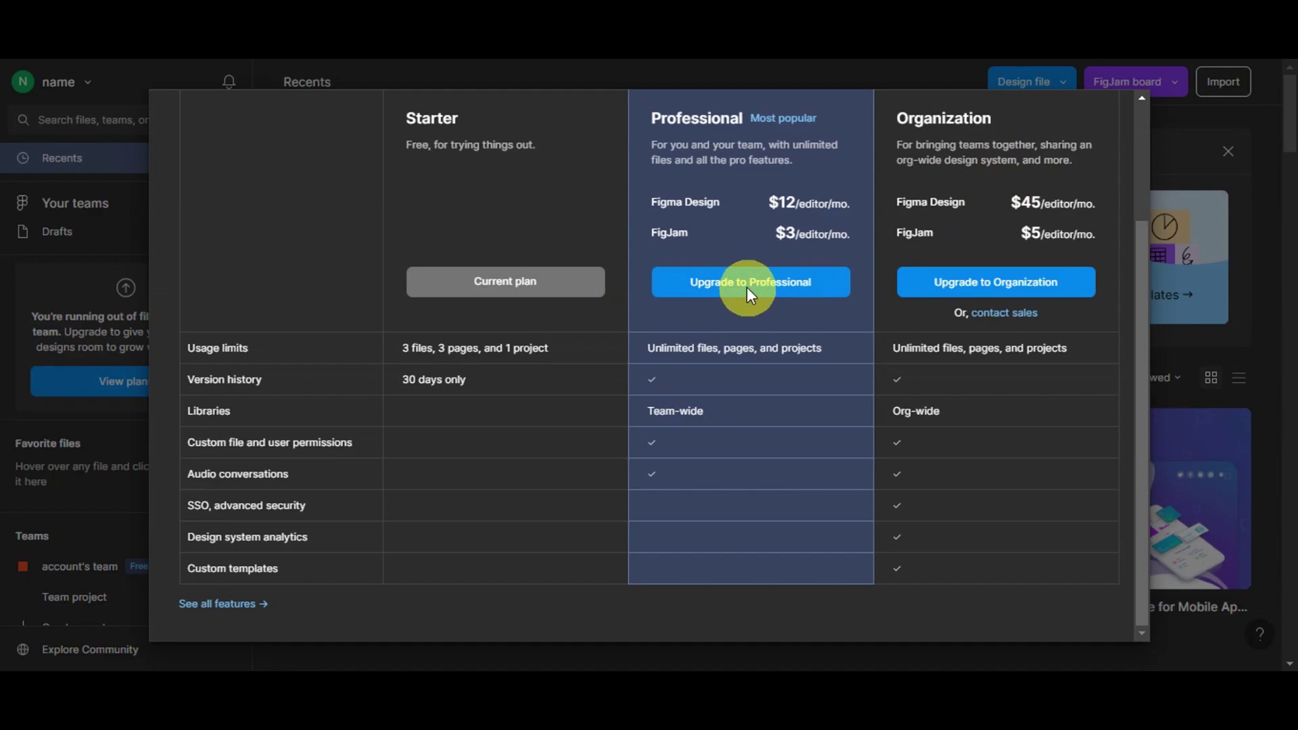
mouse_move(261, 582)
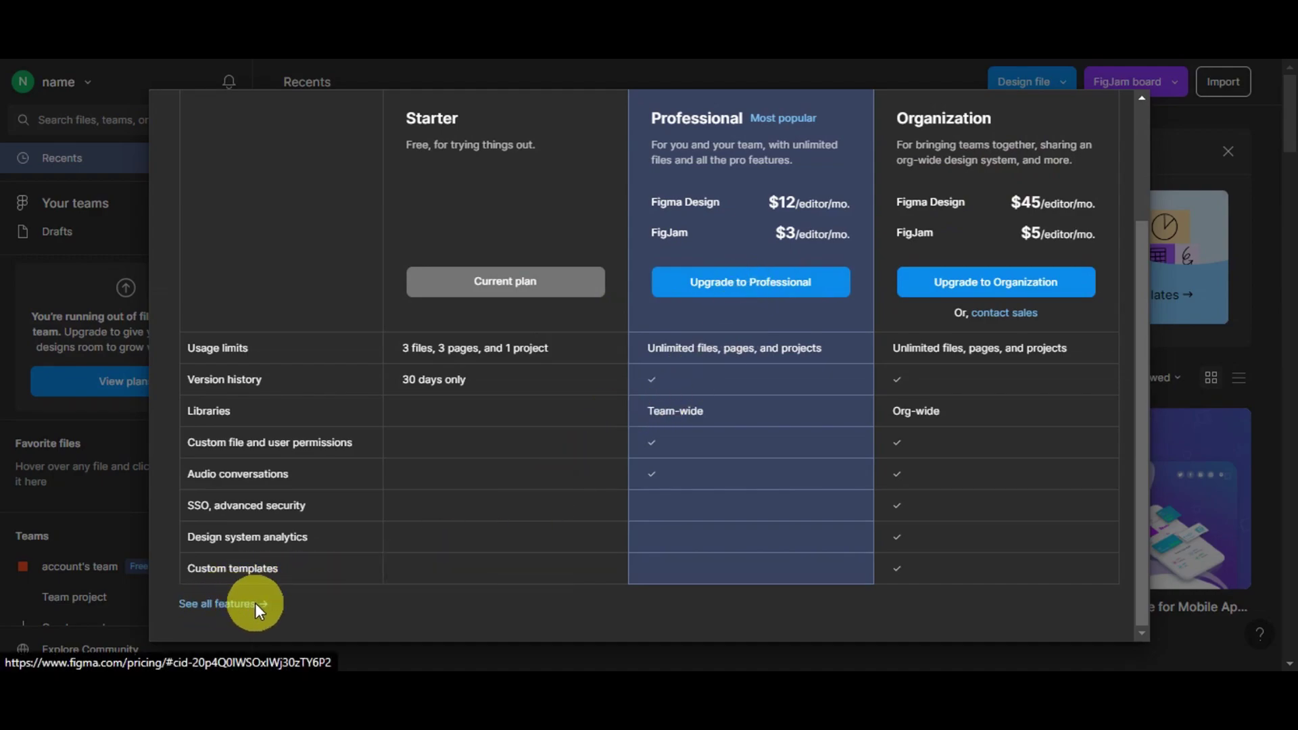
click(313, 79)
scroll(148, 277, down, 1)
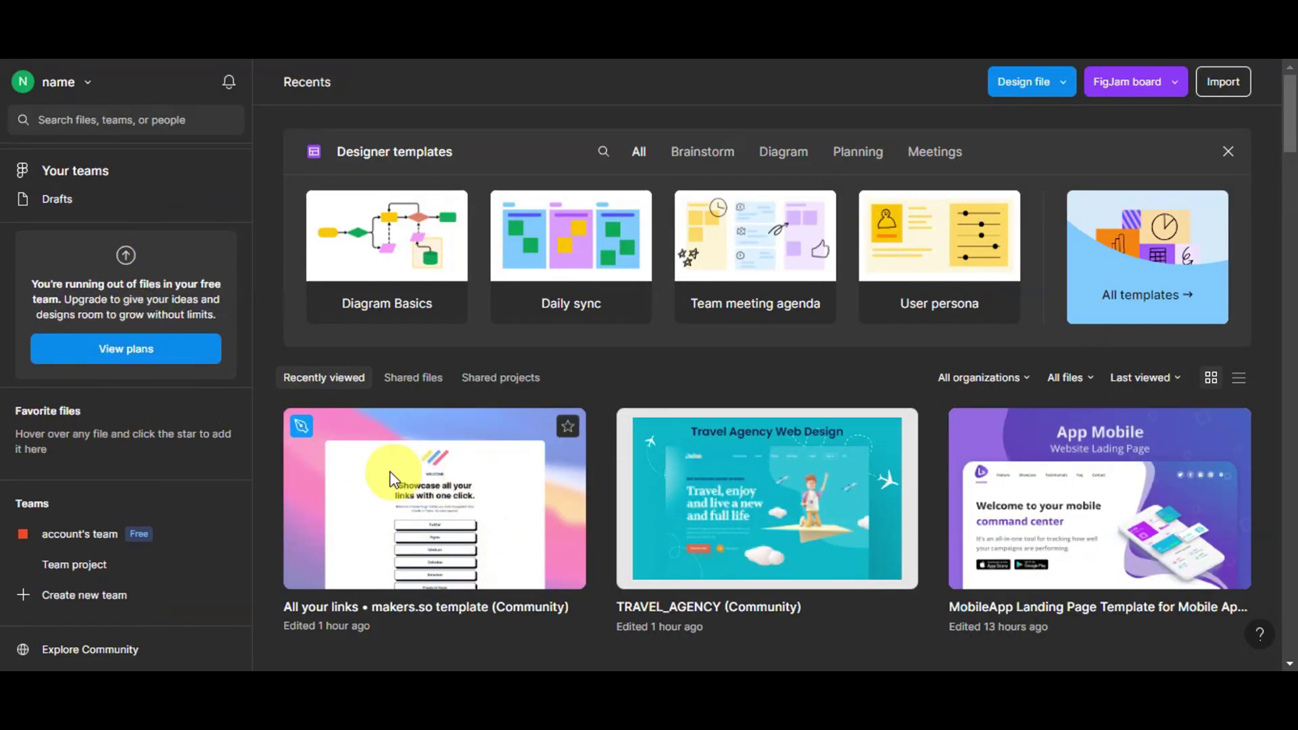
Favorite the makers.so links template, then go to Explore Community from the sidebar.
click(567, 426)
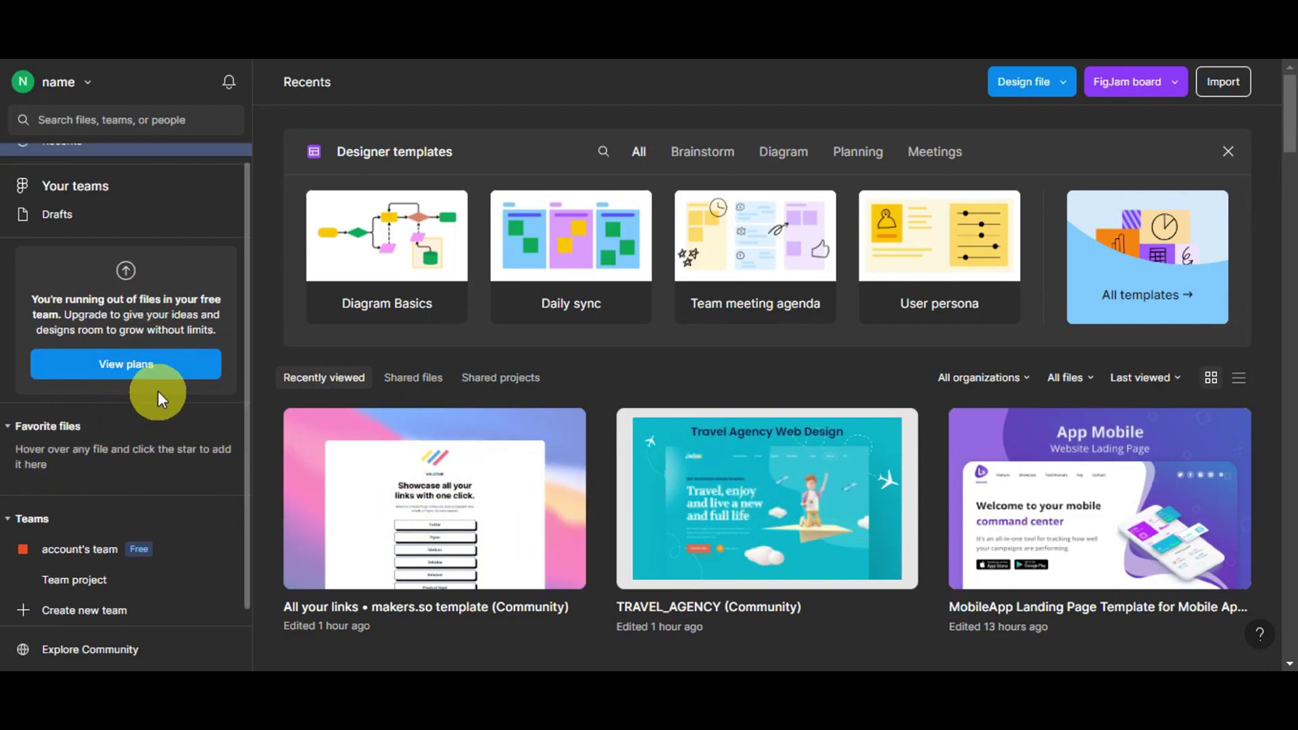
scroll(170, 382, down, 1)
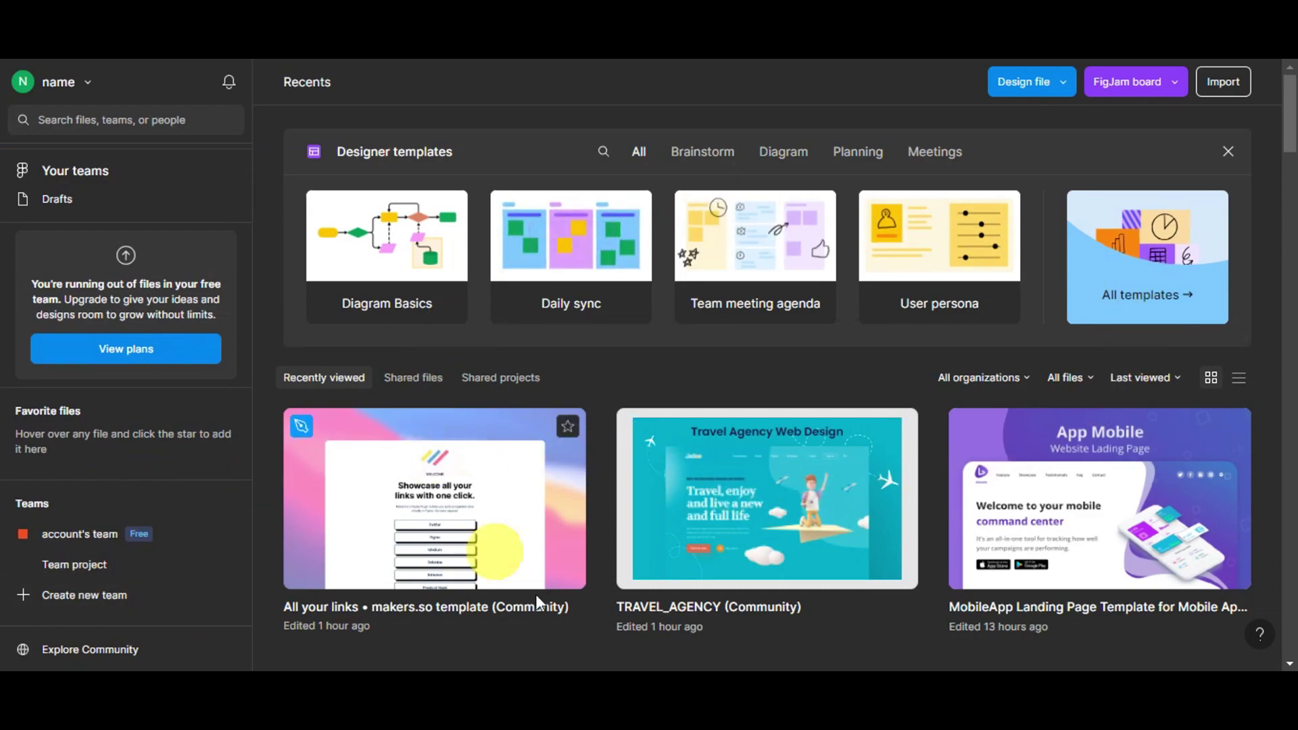
scroll(155, 270, up, 2)
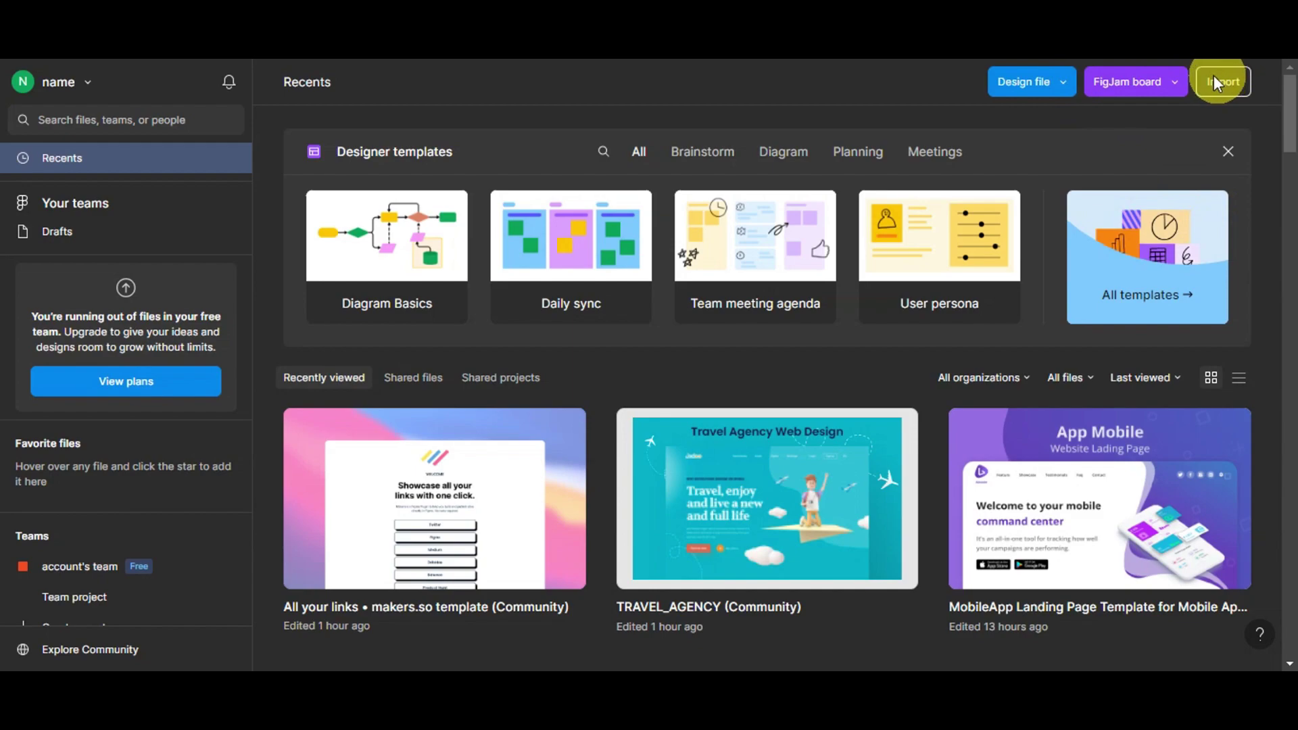
click(113, 650)
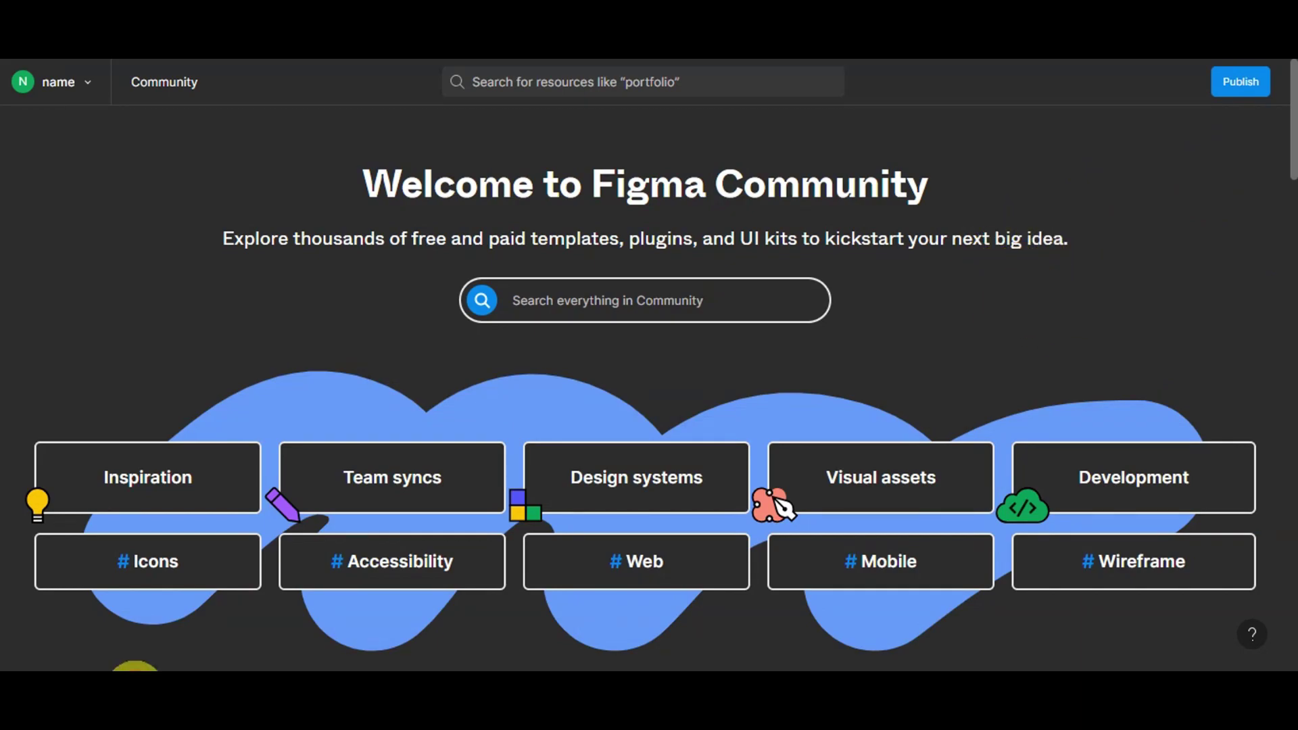
Browse trending Community resources like Tripify and Clothing Store, then focus the search bar.
scroll(1205, 285, down, 7)
scroll(1206, 285, down, 3)
scroll(1190, 293, up, 3)
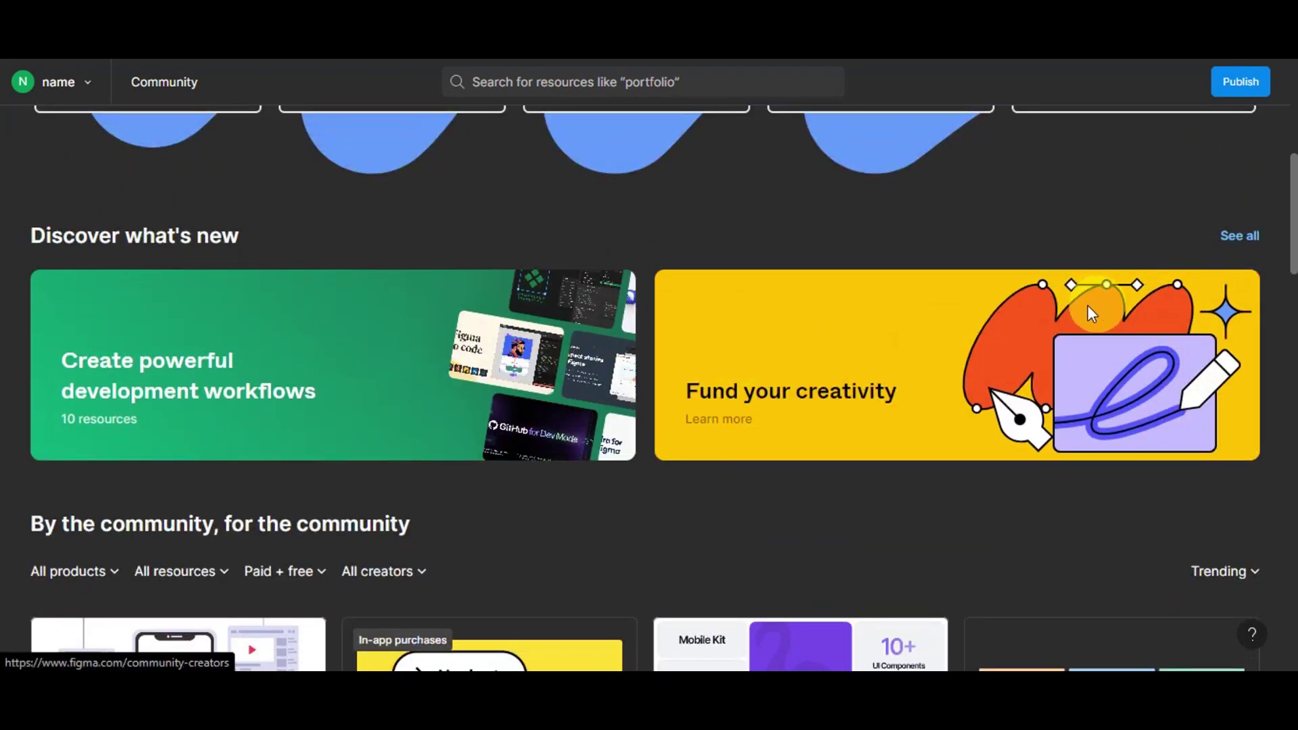
scroll(925, 342, down, 4)
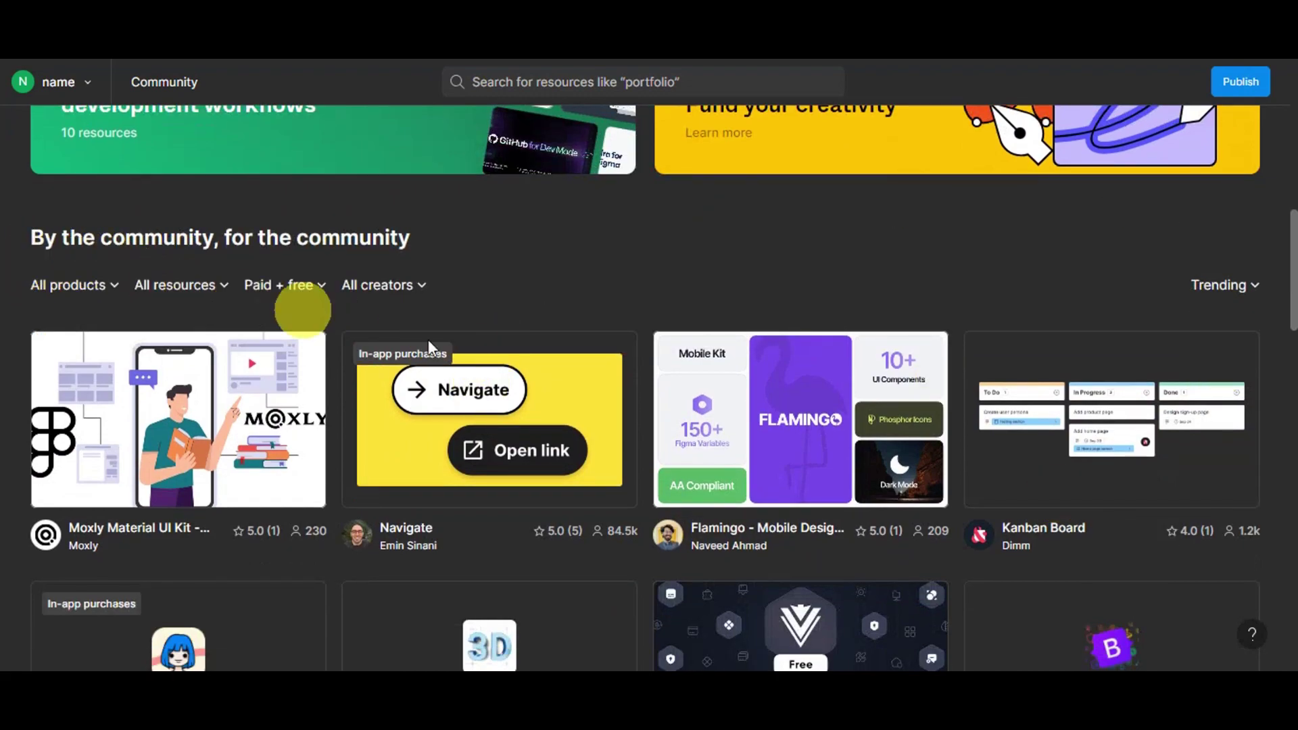
scroll(898, 367, down, 4)
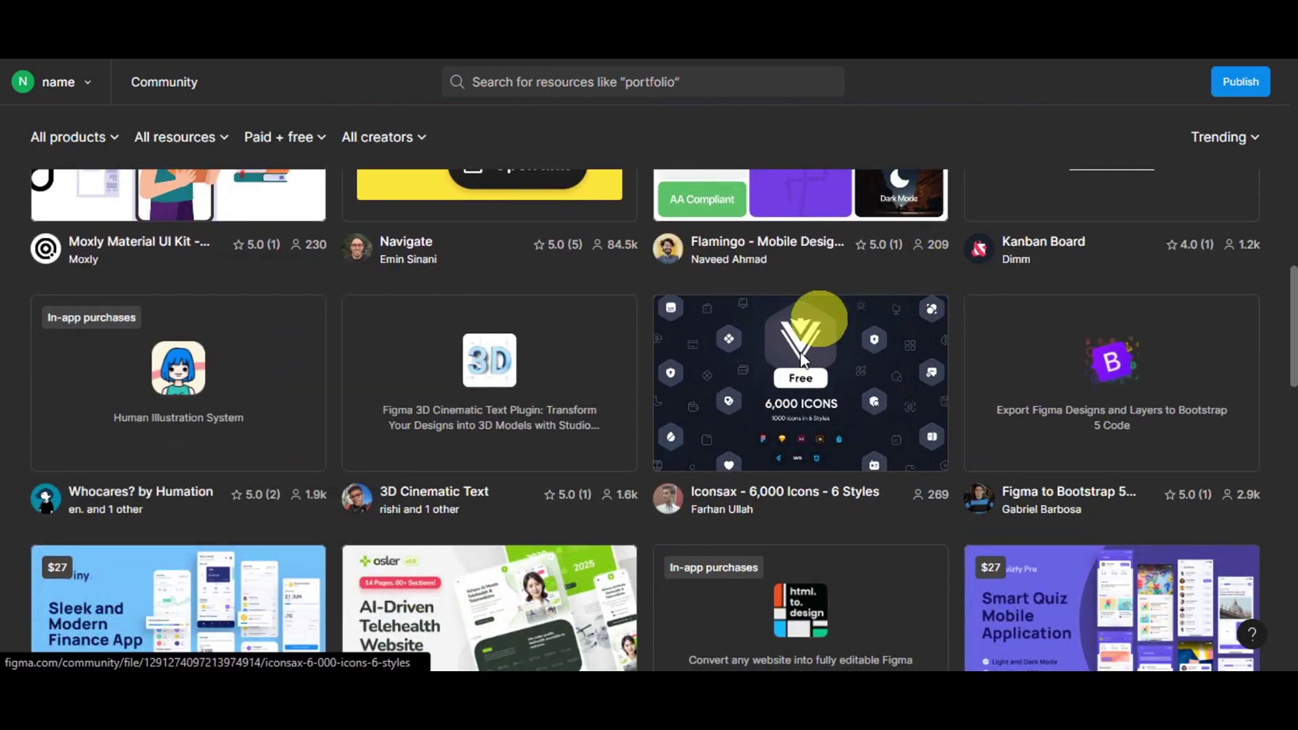
scroll(997, 406, down, 3)
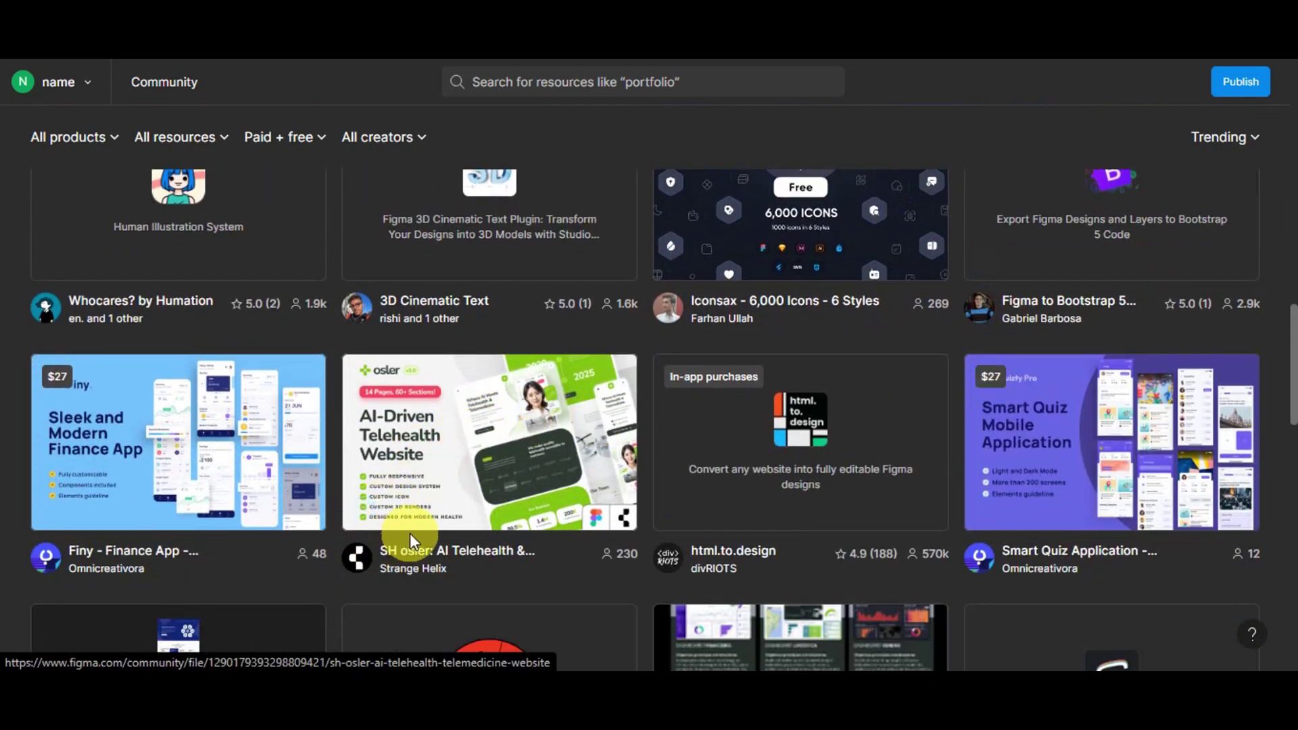
scroll(592, 419, down, 1)
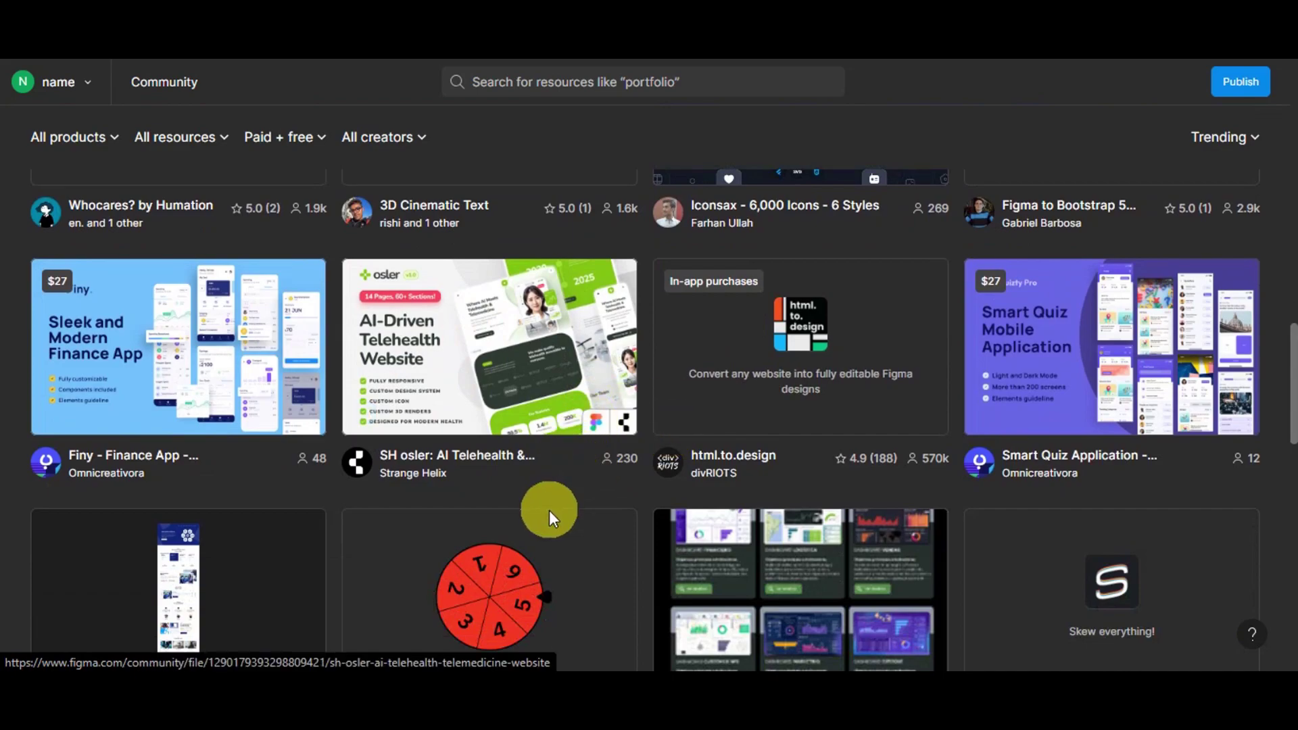
scroll(830, 394, down, 5)
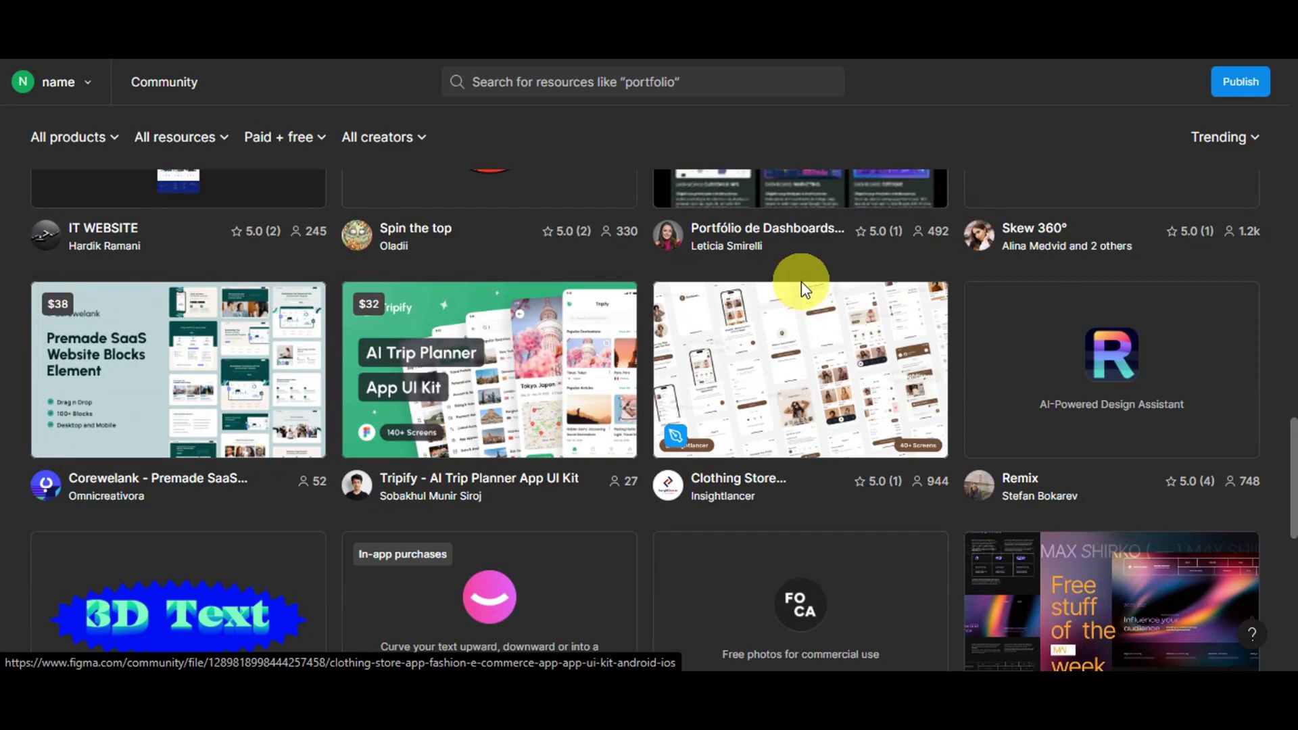
click(588, 79)
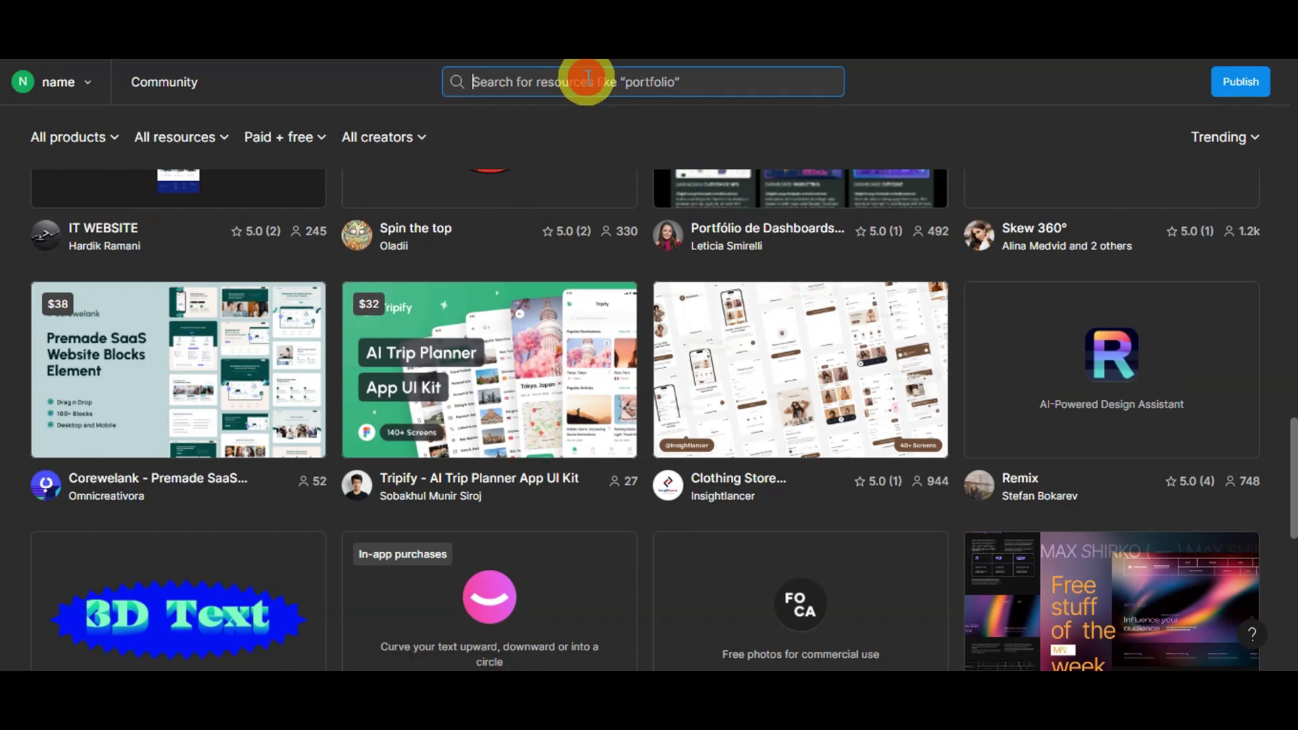
Search the Community for 'BUIDER.IO' and show only Plugins results.
text(BUIDE)
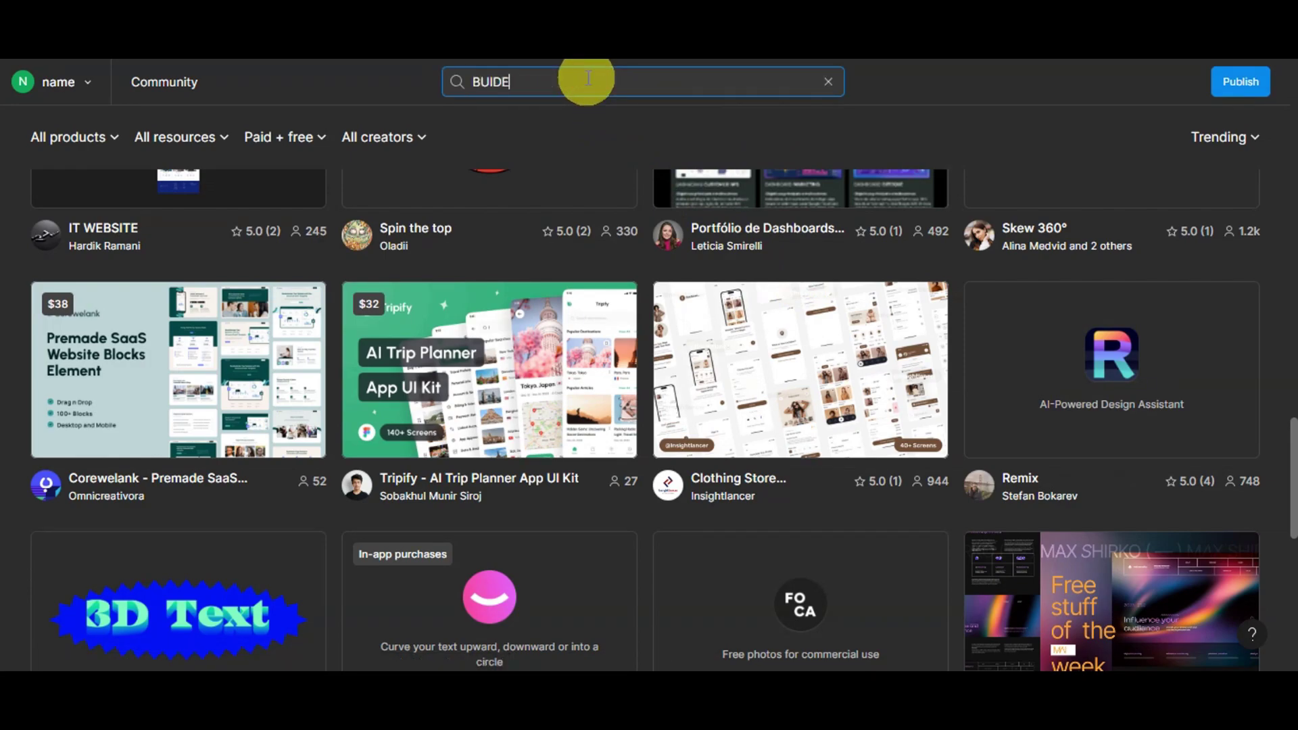
text(R.IO)
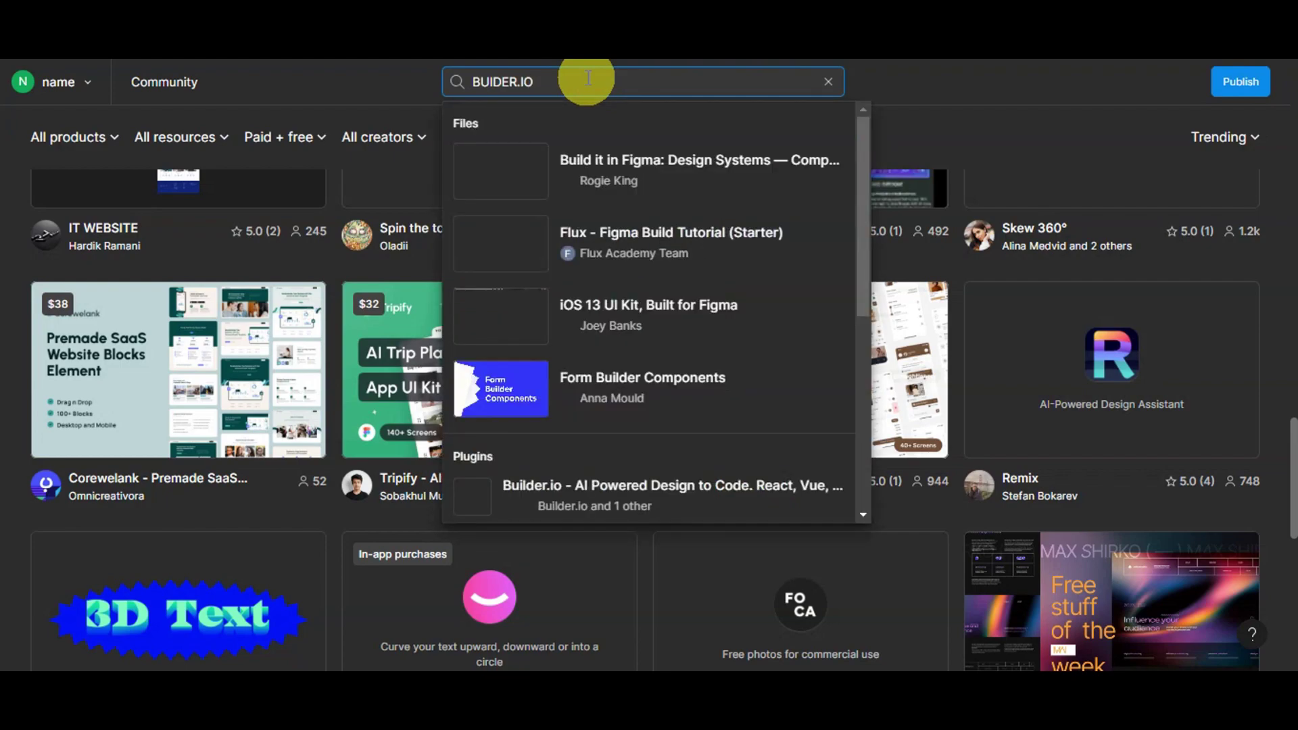
key(Return)
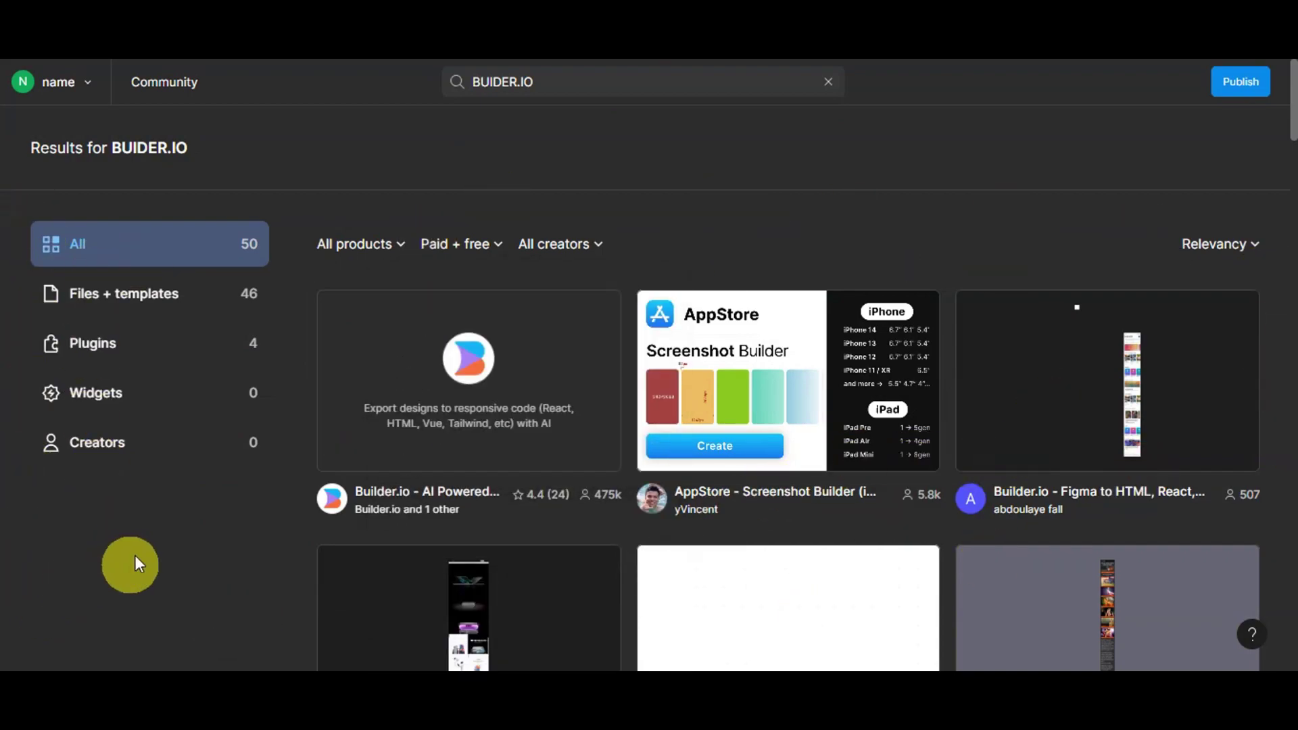
click(87, 346)
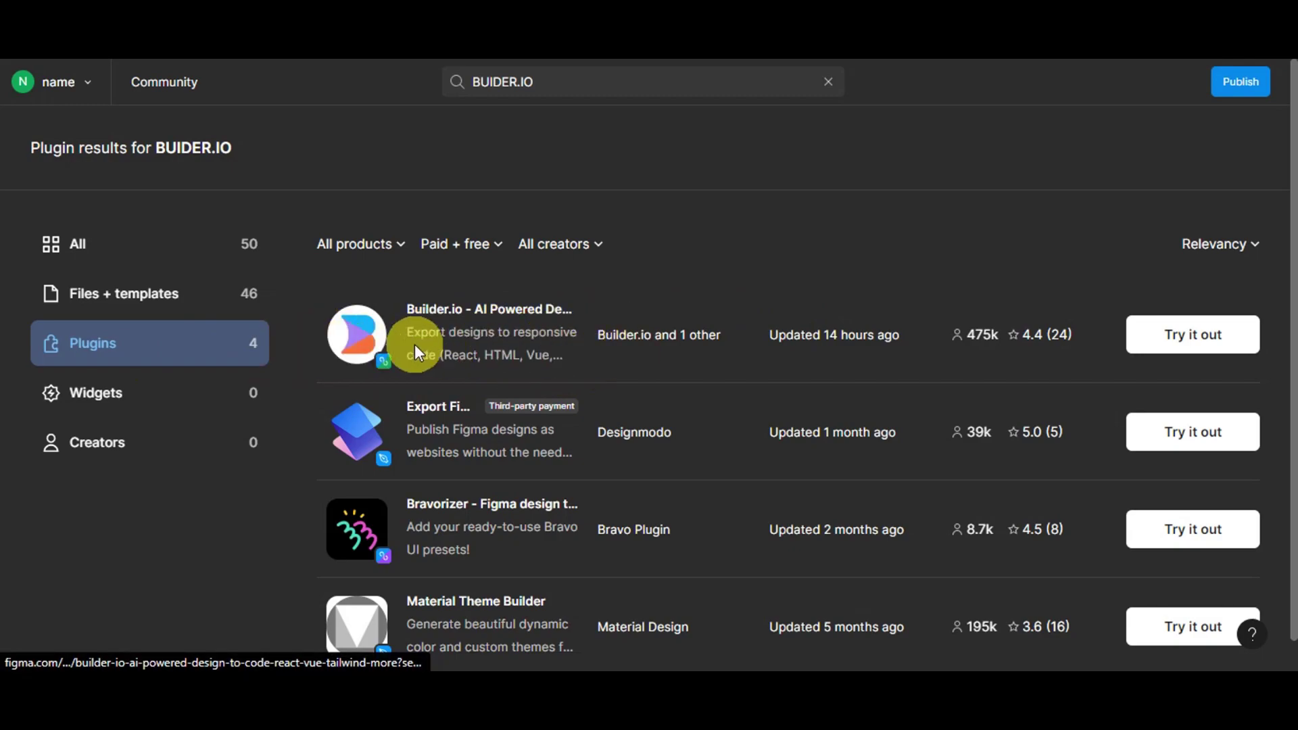
Set the price filter to Free and open the Builder.io plugin page.
click(389, 240)
click(458, 244)
click(486, 243)
click(527, 244)
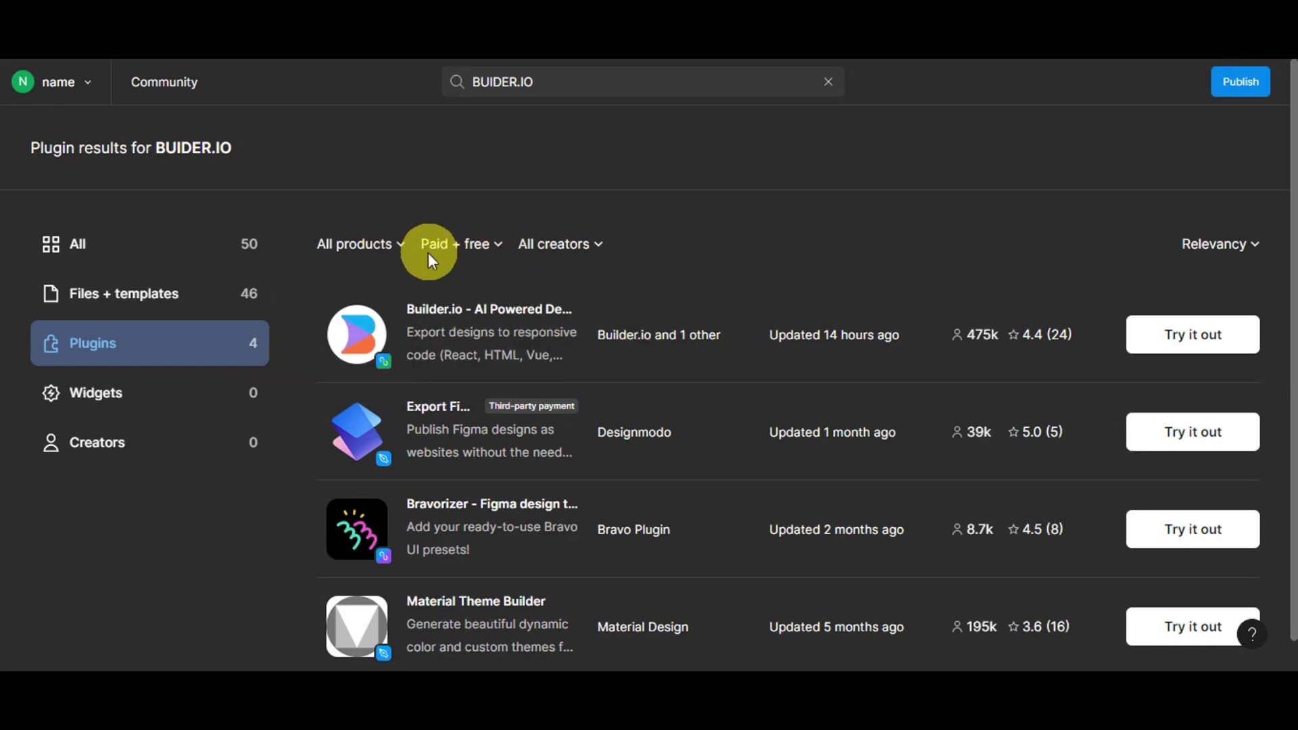
click(449, 253)
click(463, 338)
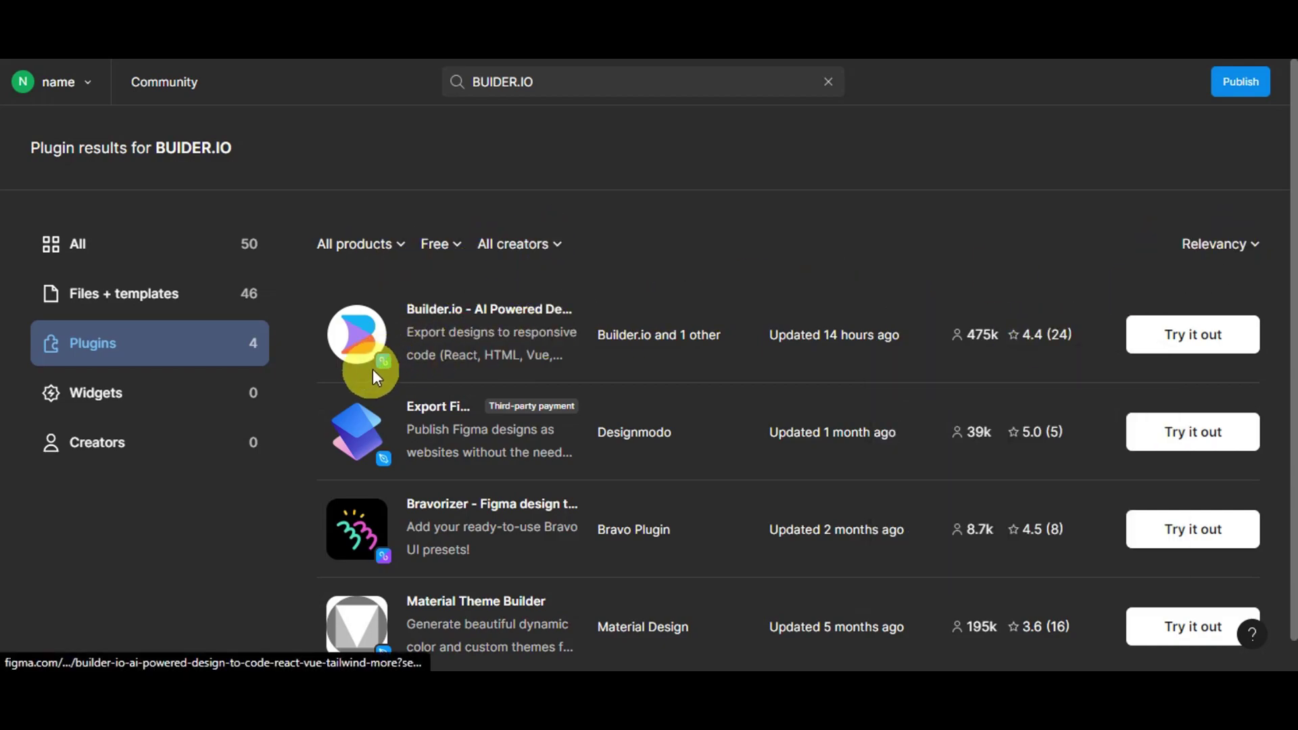
click(761, 346)
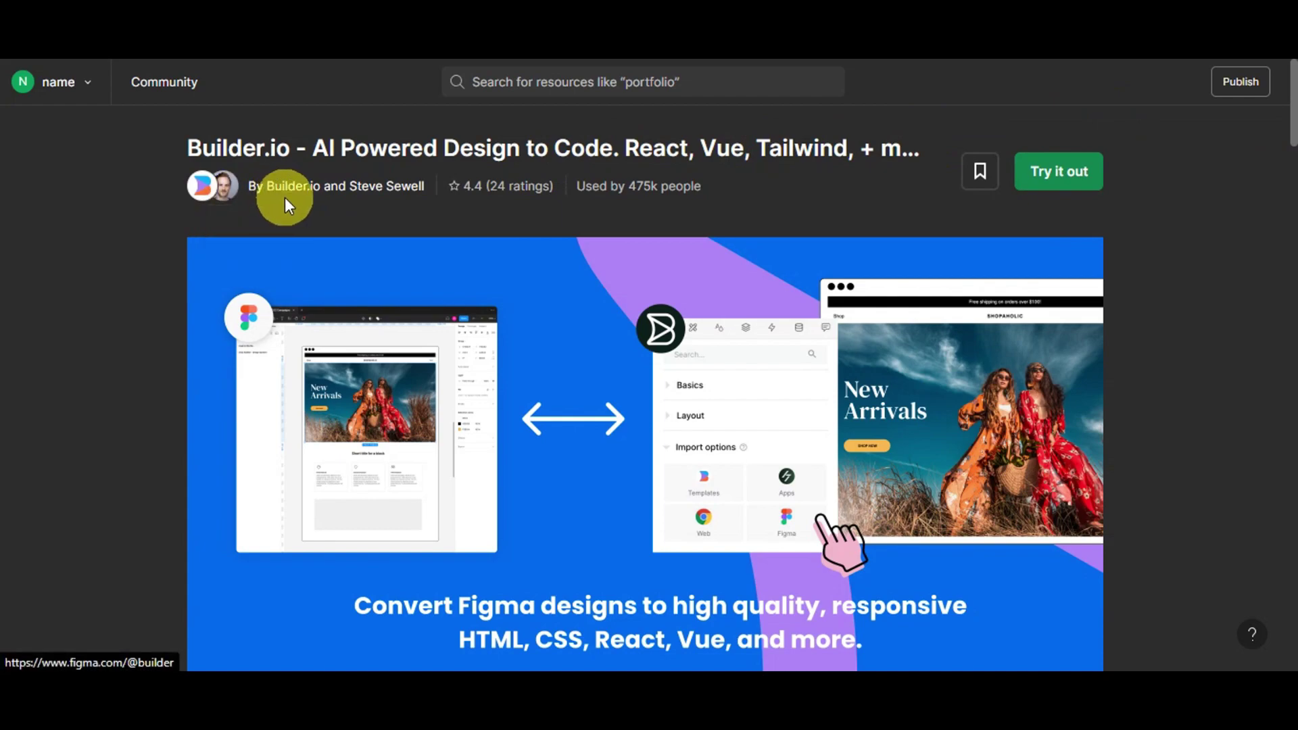
Read the Builder.io plugin description, expanding it with Read more, then return to the top.
mouse_move(469, 196)
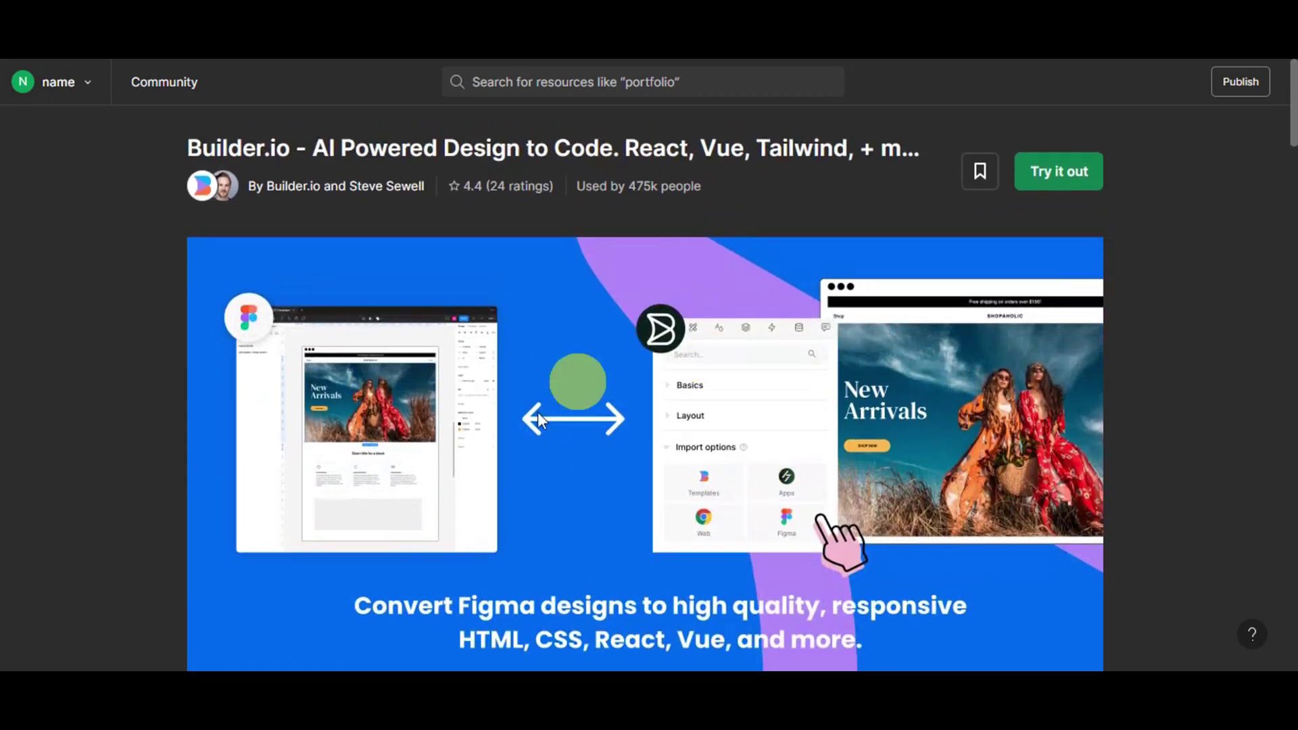
scroll(684, 422, down, 3)
scroll(498, 371, down, 5)
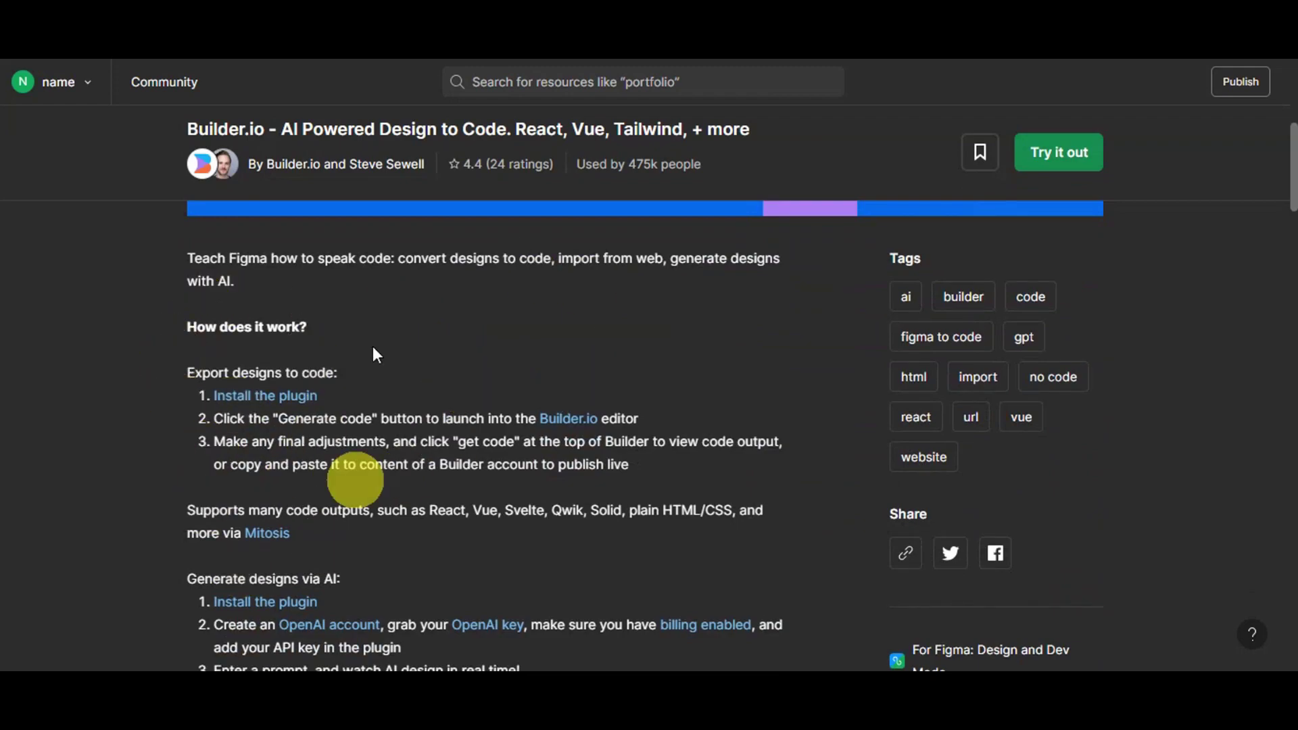
scroll(425, 355, down, 3)
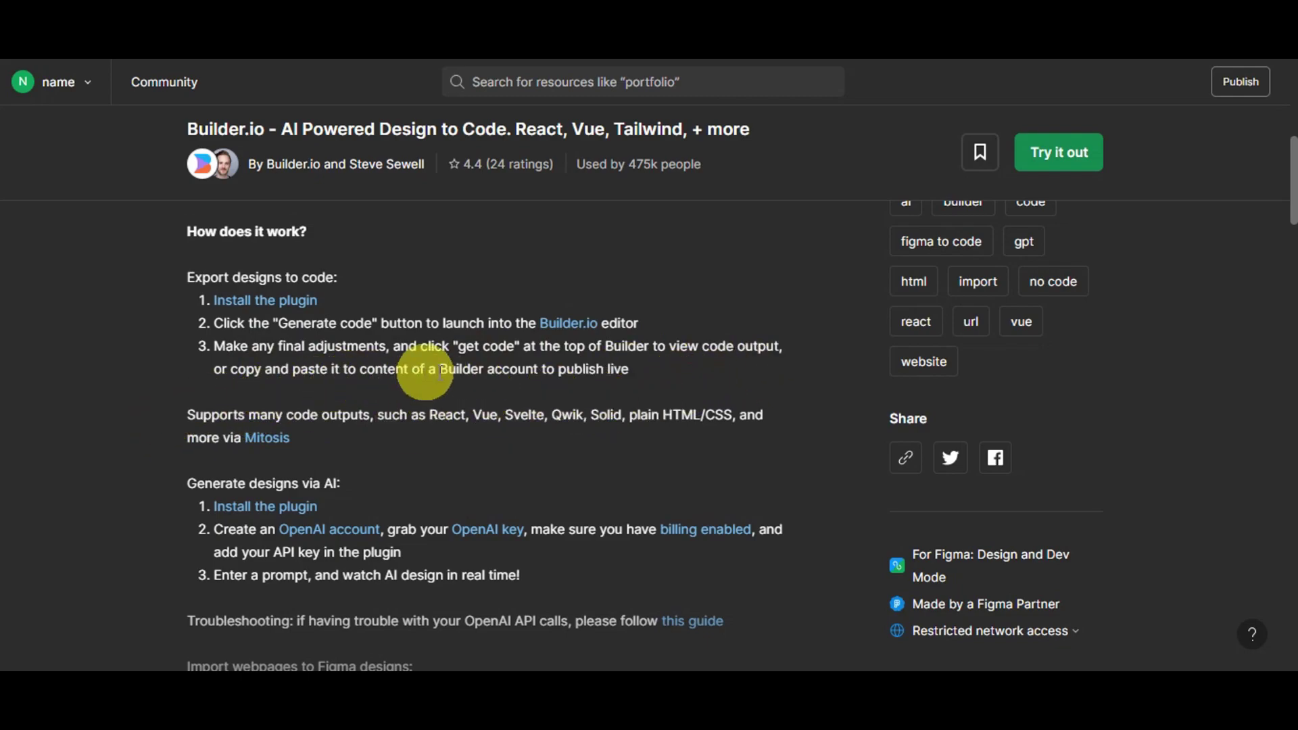
scroll(478, 385, down, 2)
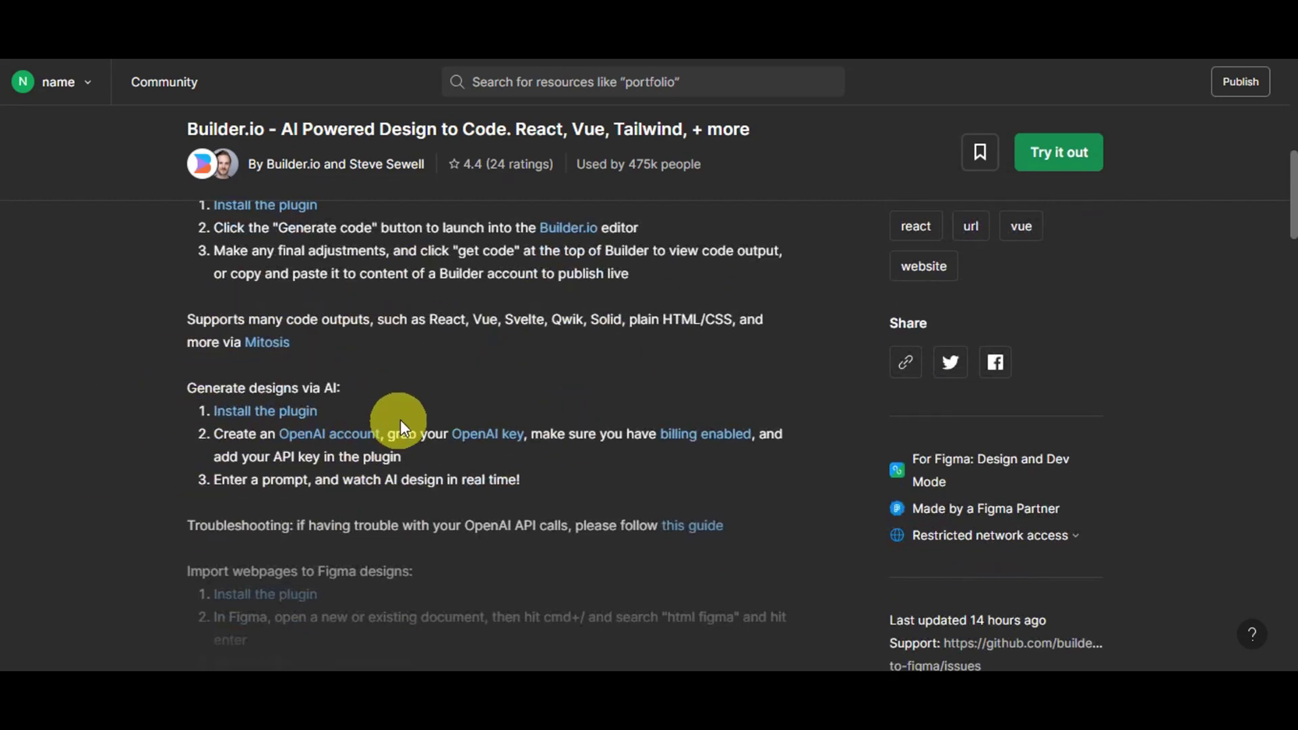
scroll(399, 422, down, 4)
click(248, 410)
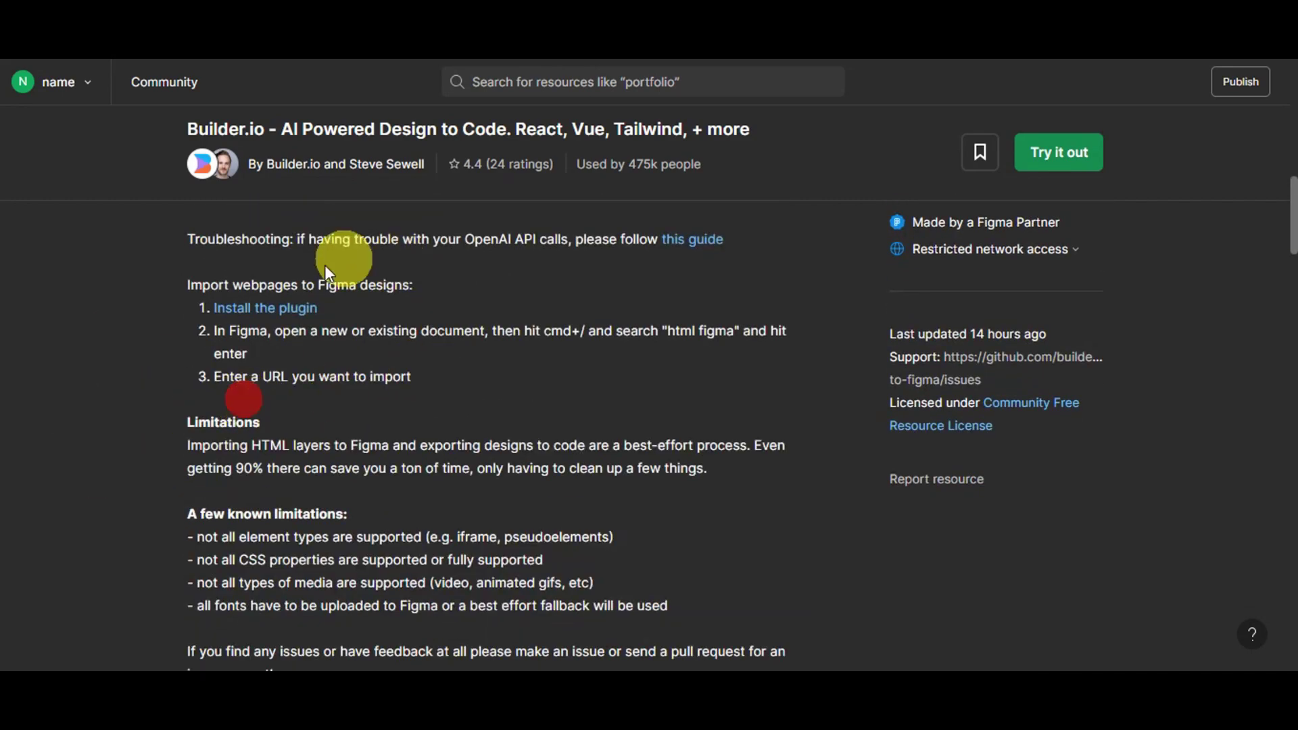
scroll(289, 368, down, 2)
scroll(377, 507, up, 1)
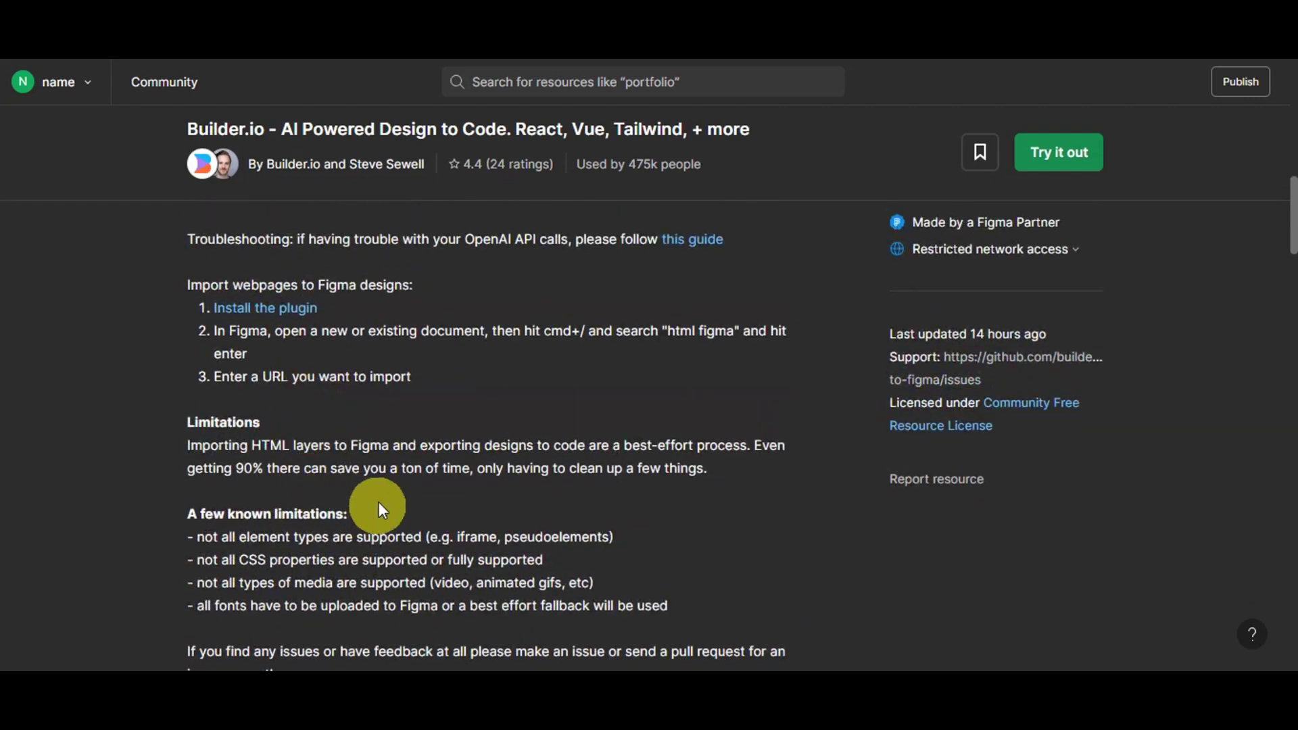
scroll(434, 478, down, 3)
scroll(288, 498, down, 3)
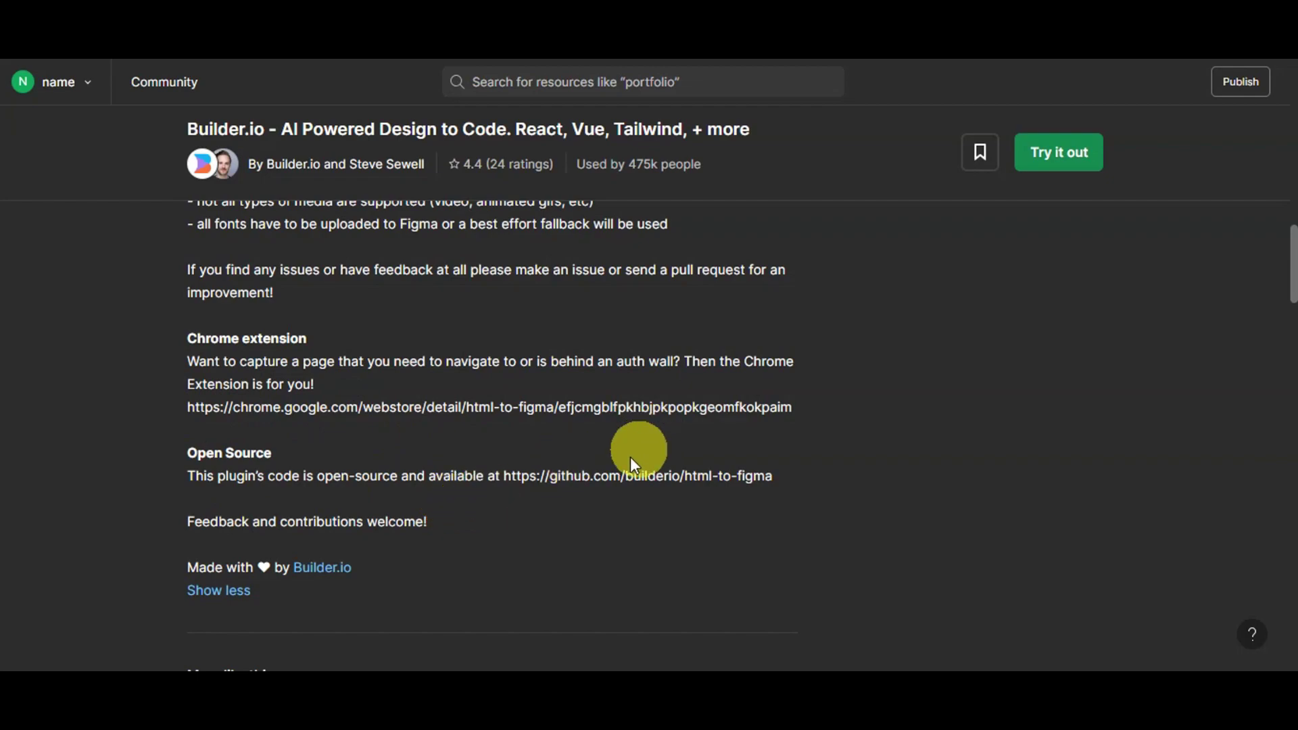
scroll(739, 466, up, 15)
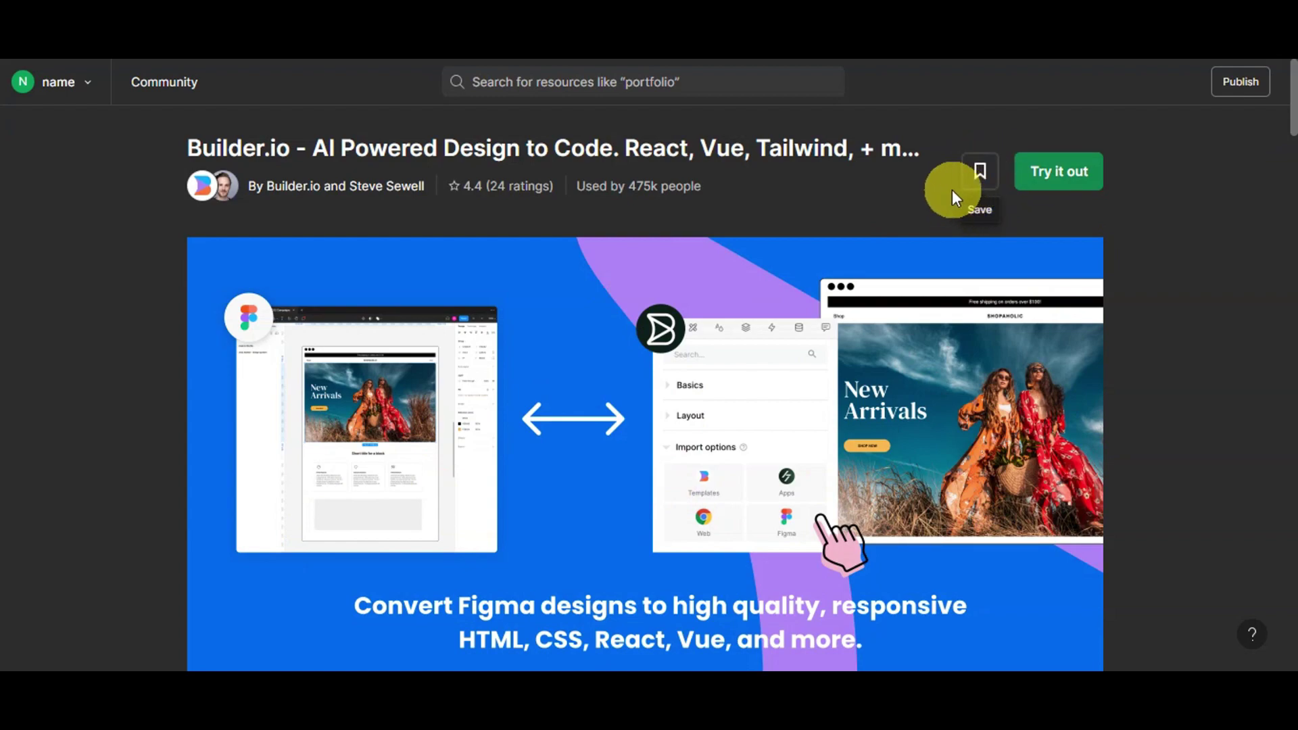
Bookmark the Builder.io plugin, try it in the Dev Mode Playground file, and switch to design mode.
click(970, 184)
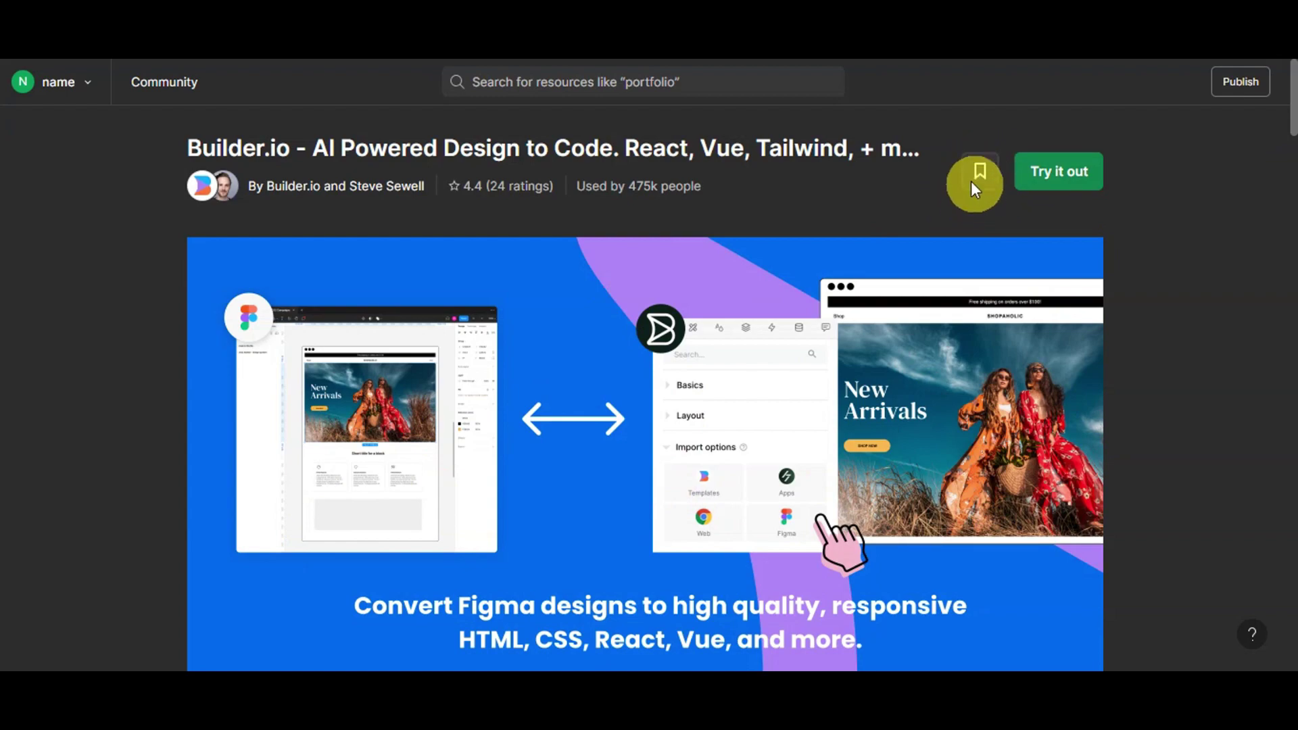
click(1043, 175)
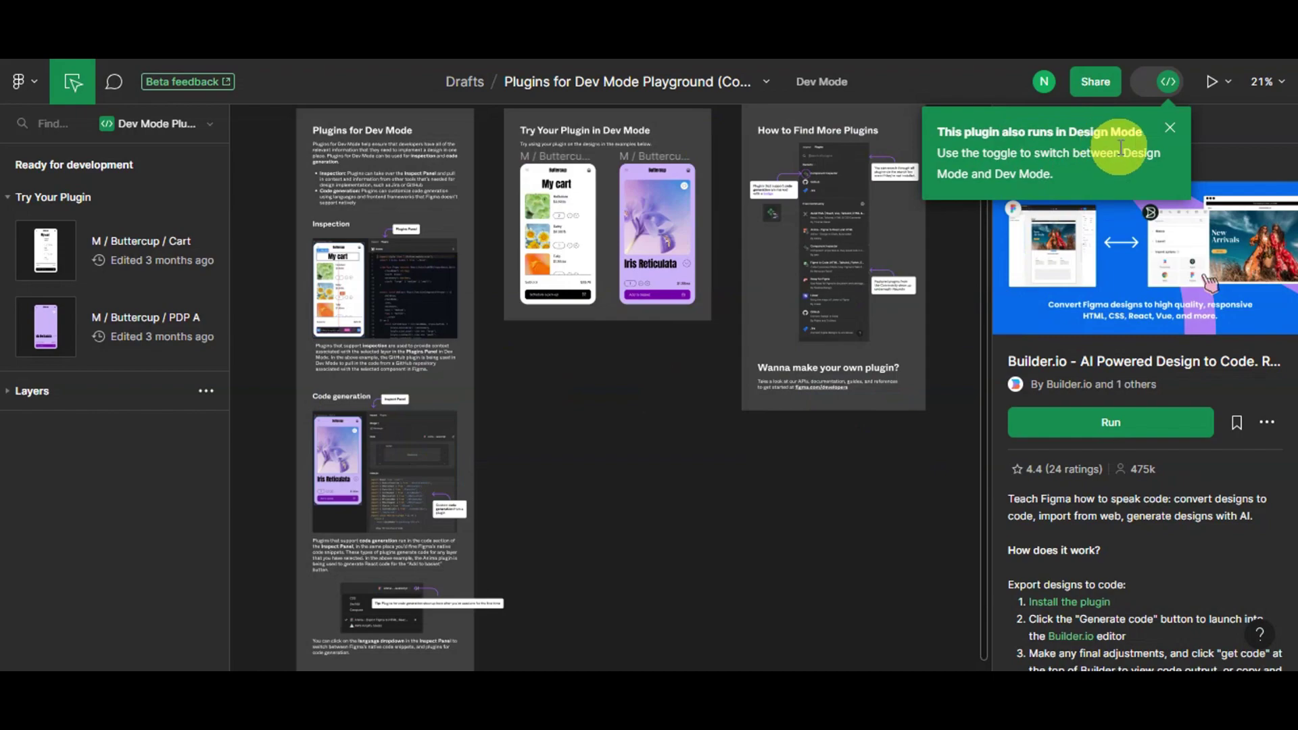
click(1143, 82)
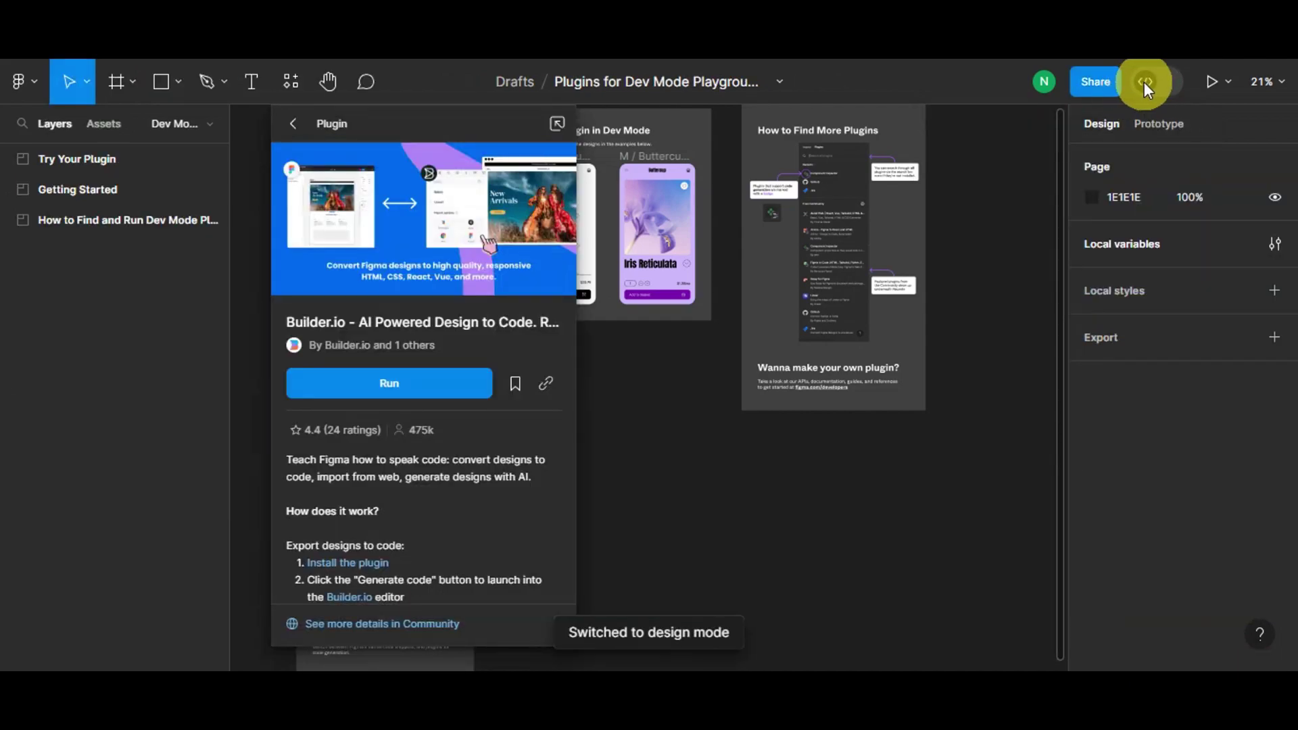
click(1145, 82)
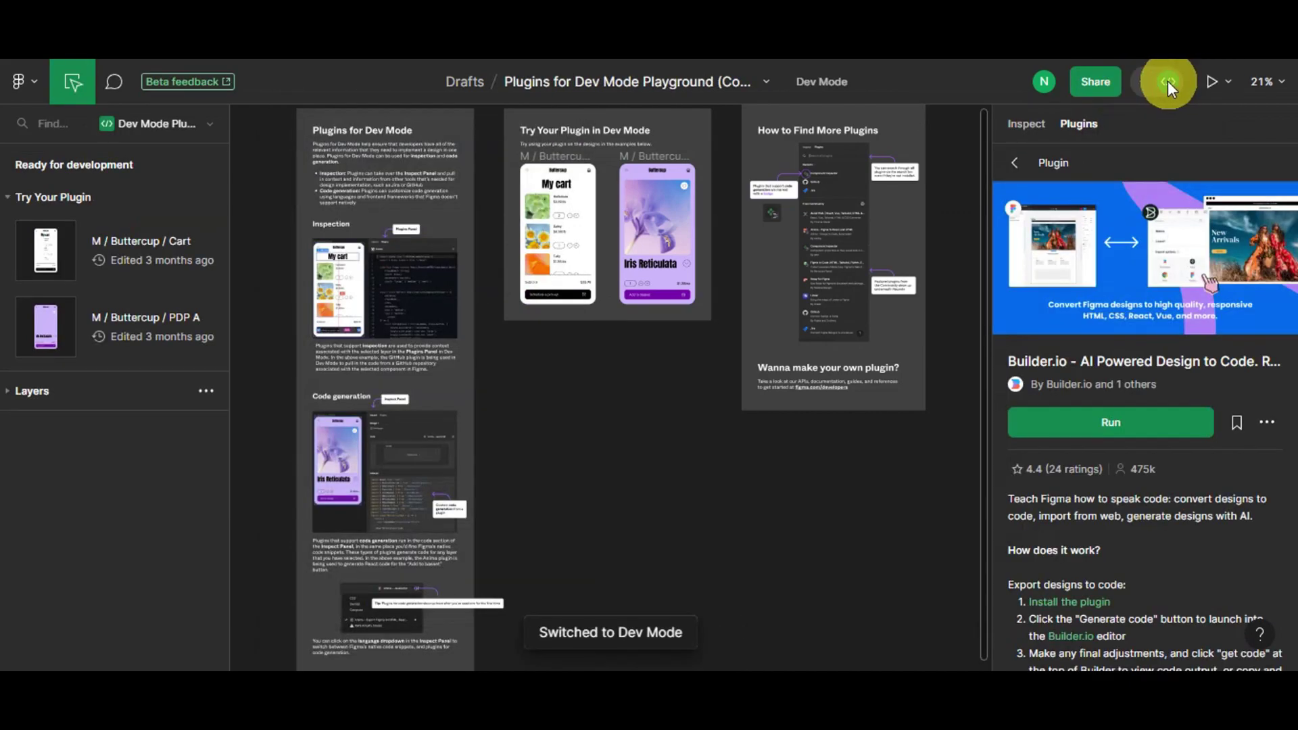
key(shift+d)
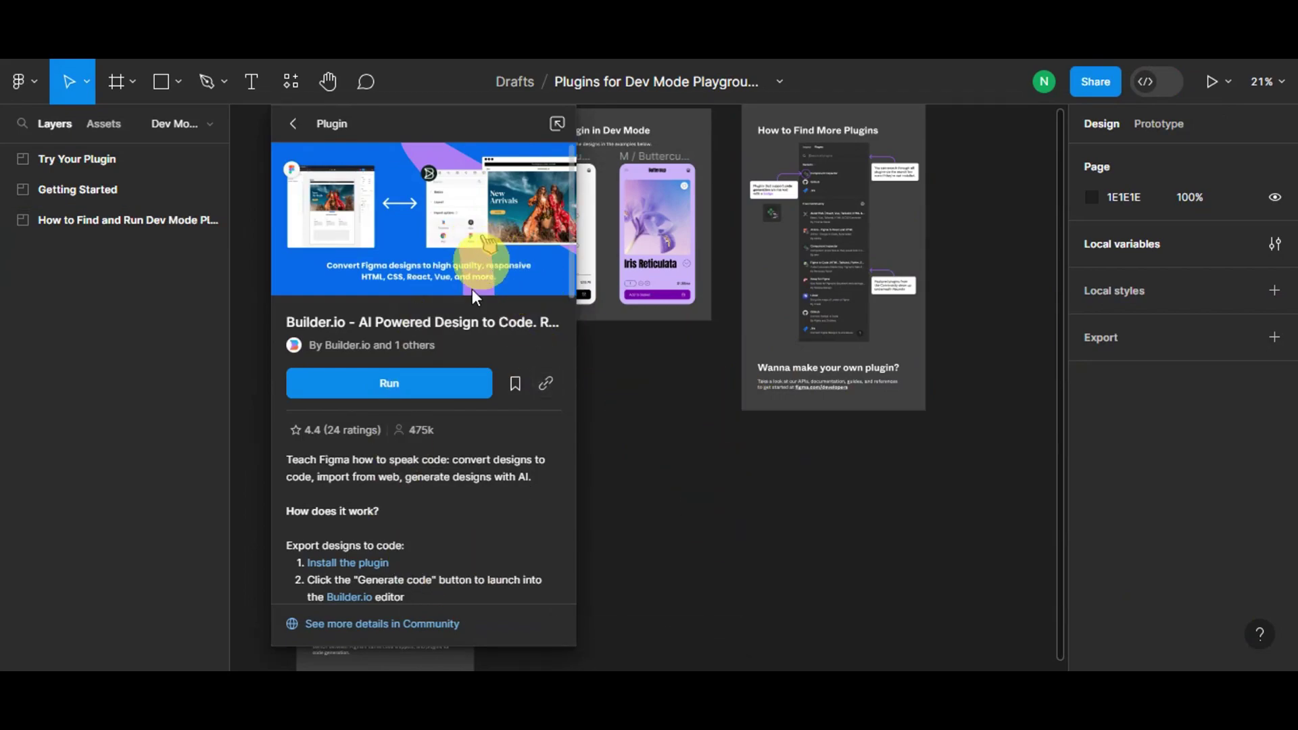
Run the Builder.io plugin to show its AI-powered code-export view.
scroll(392, 493, down, 10)
scroll(391, 496, down, 5)
scroll(390, 496, up, 15)
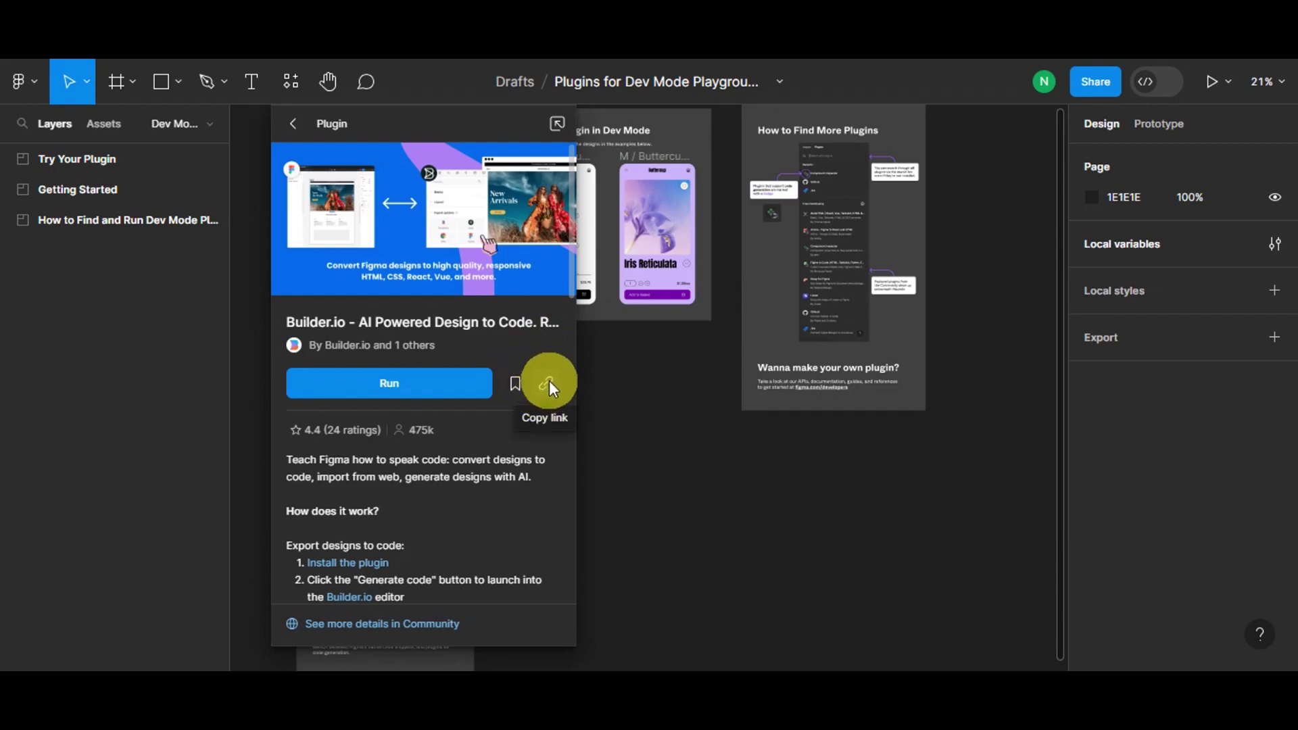
click(435, 384)
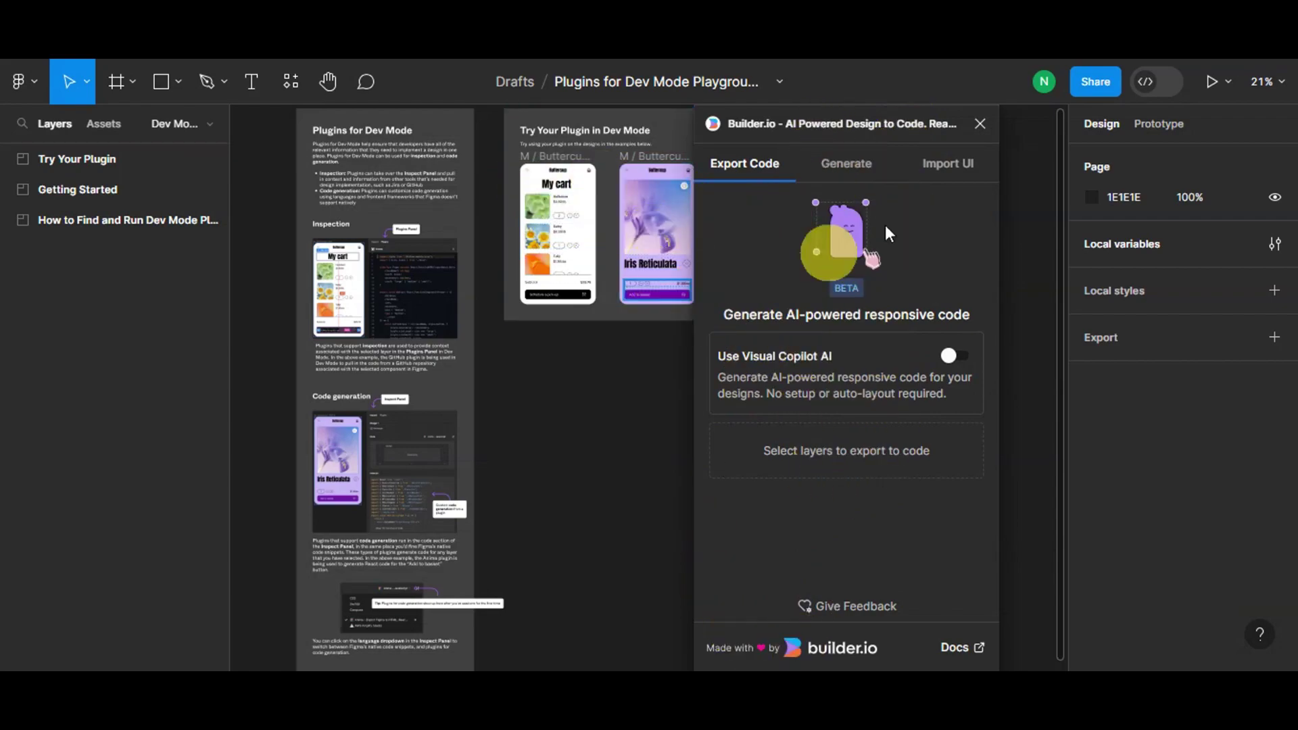
Create a new untitled design file in Drafts from the file browser.
click(400, 58)
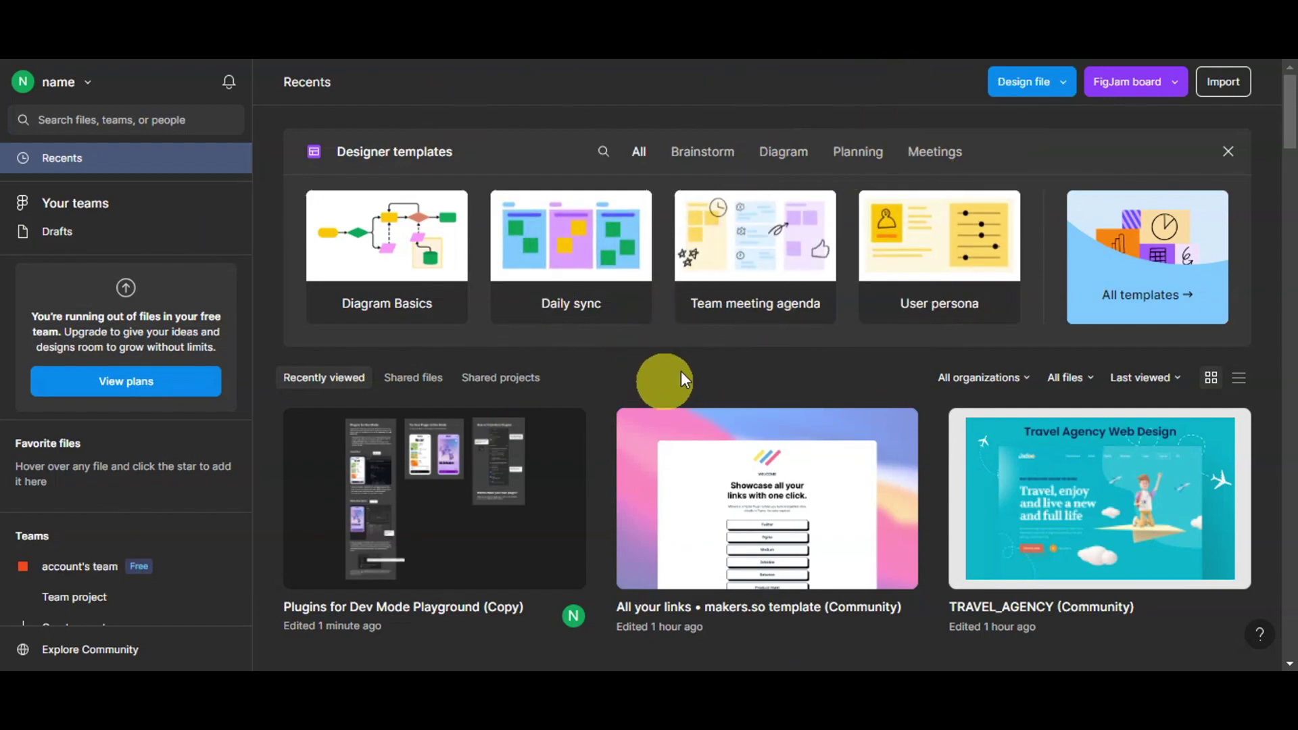
click(1058, 84)
click(995, 203)
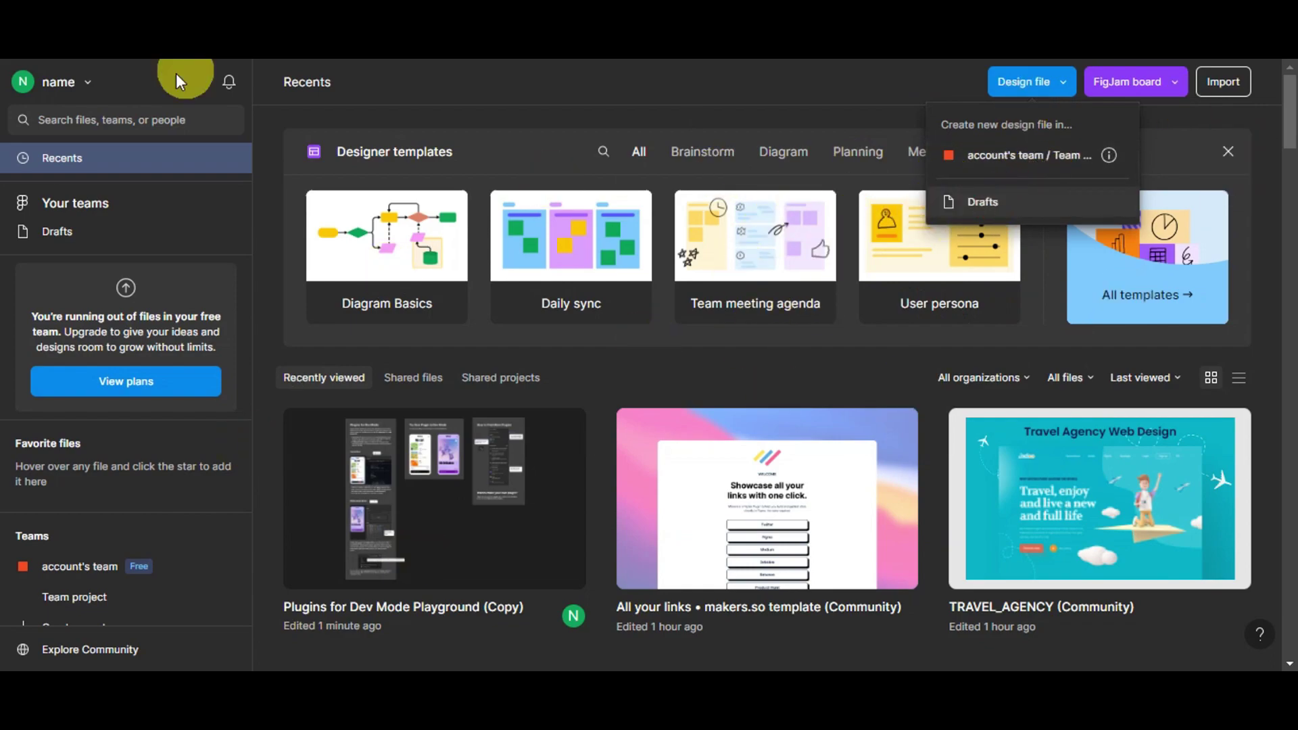
click(724, 197)
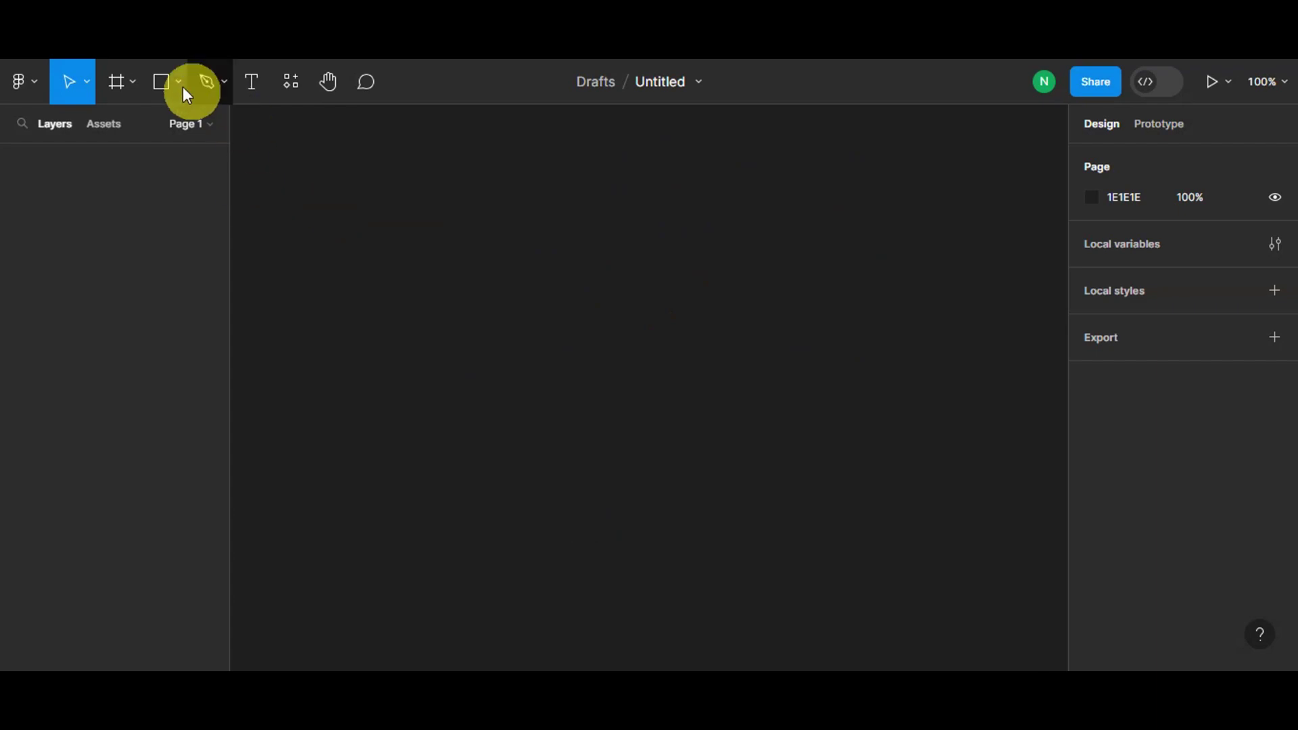
Launch Builder.io from the main menu's Plugins list and move its panel left.
click(40, 86)
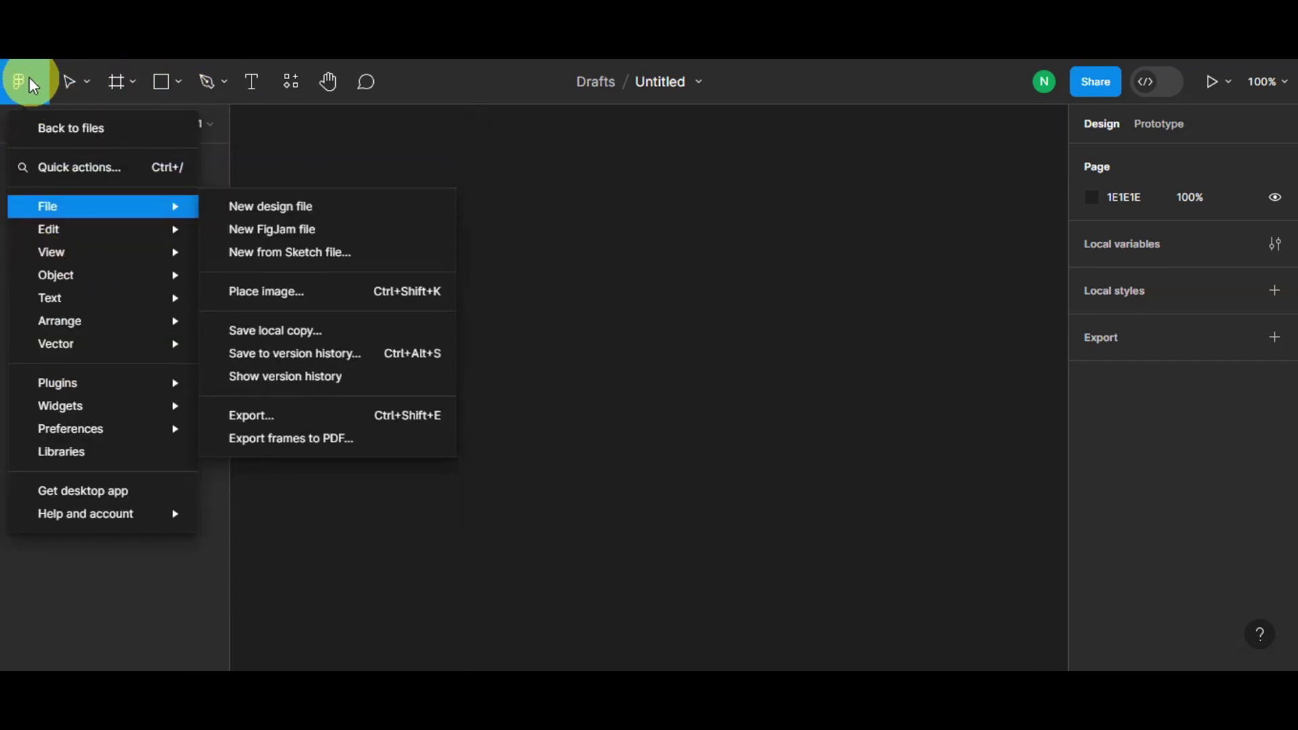
mouse_move(73, 404)
mouse_move(101, 383)
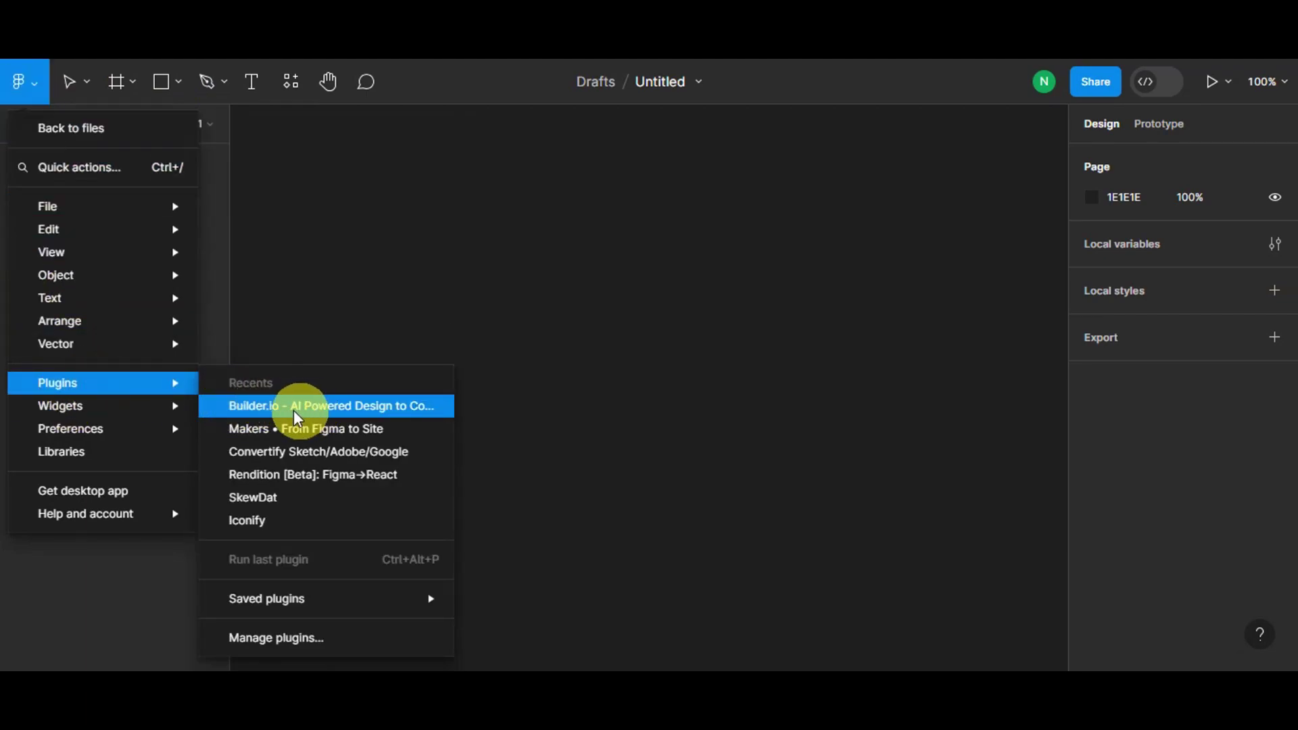
click(273, 406)
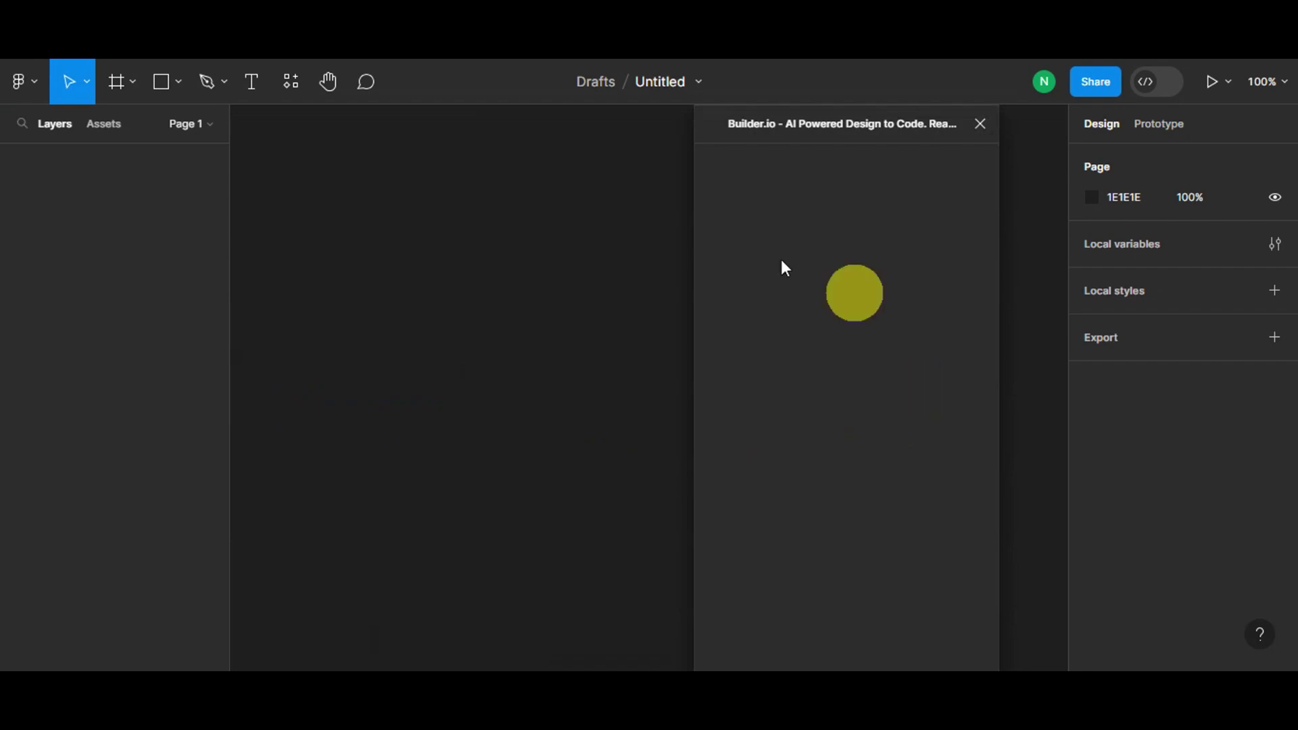
drag(869, 123, 274, 132)
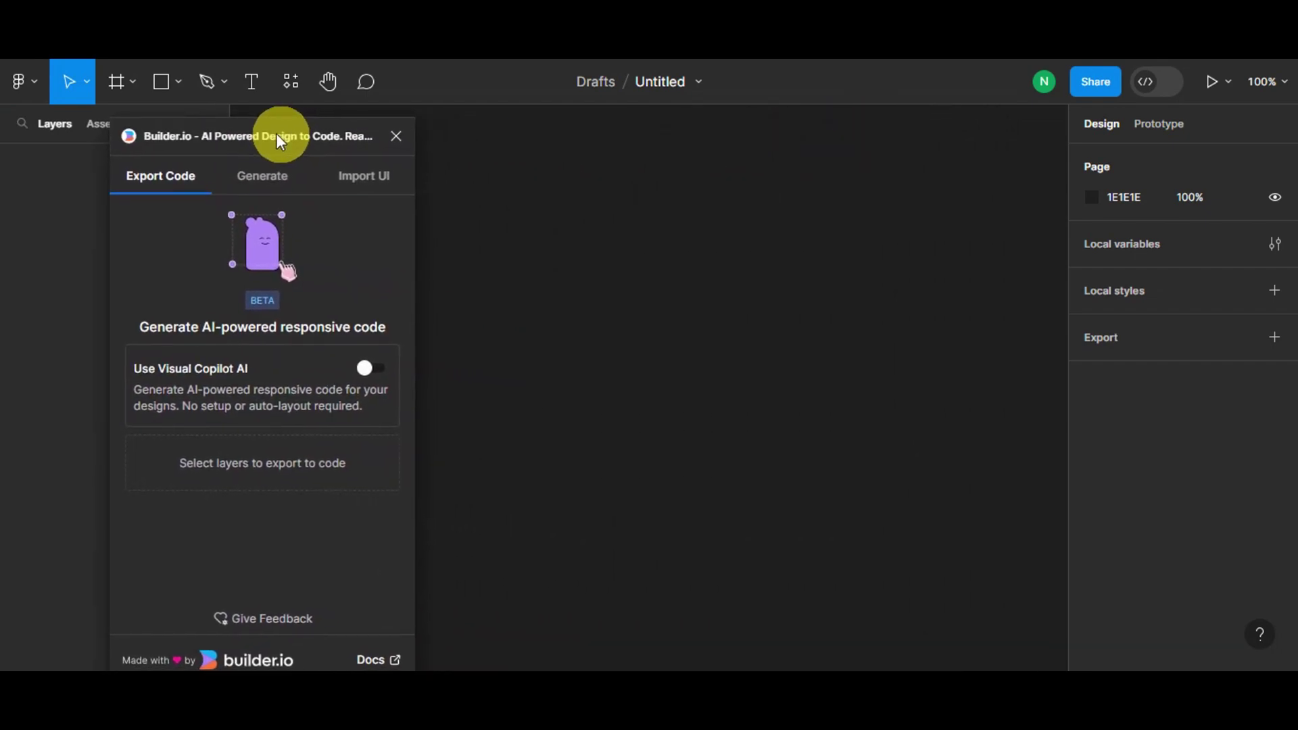
In the Generate tab, replace 'hero' in the prompt with 'FOR FLOWERSHOP'.
click(247, 174)
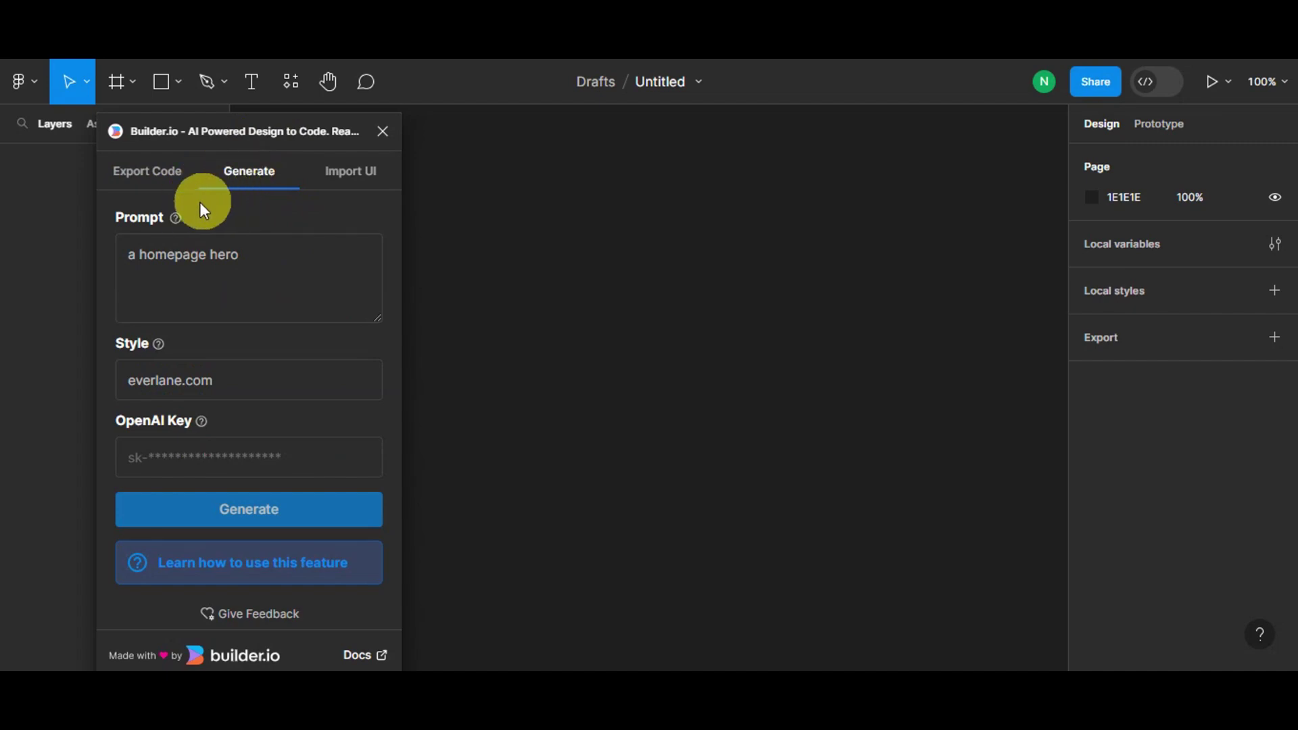
mouse_move(176, 219)
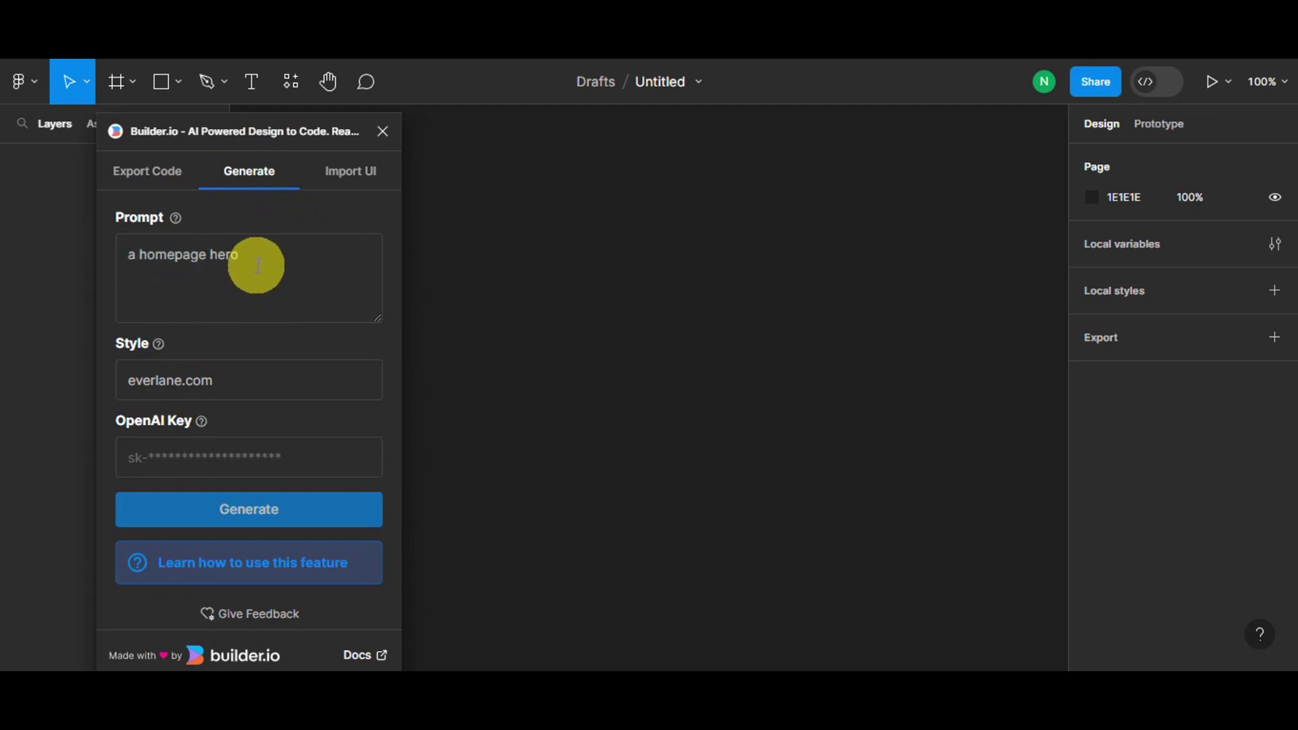
click(254, 269)
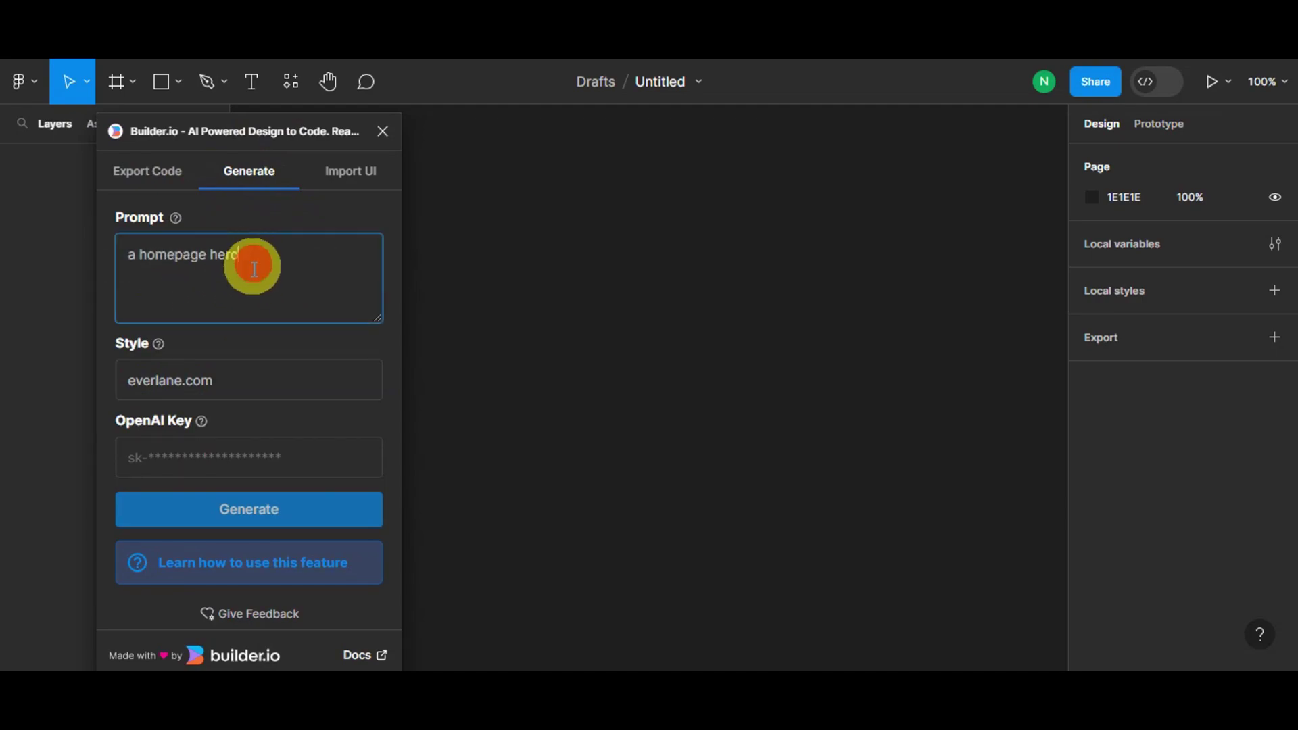
drag(277, 261, 209, 255)
key(BackSpace)
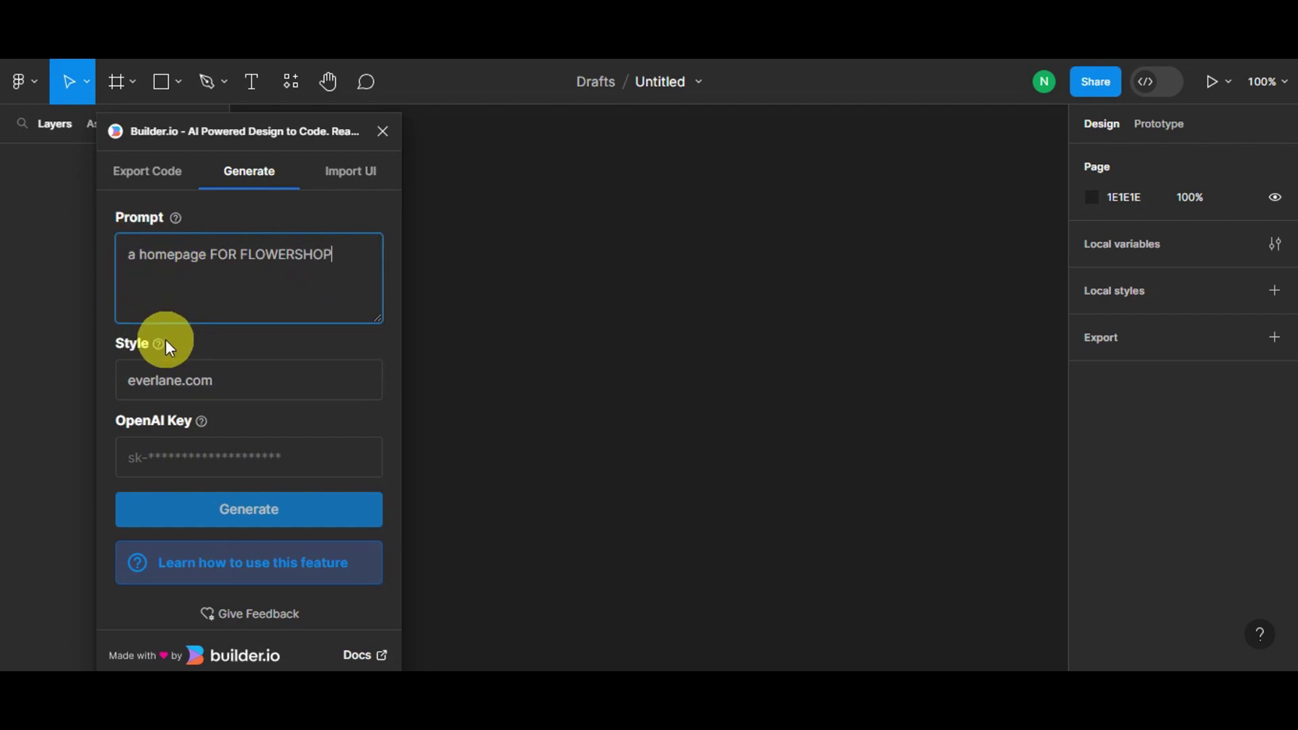
Focus the OpenAI Key field and try Generate with the flower-shop prompt.
mouse_move(161, 345)
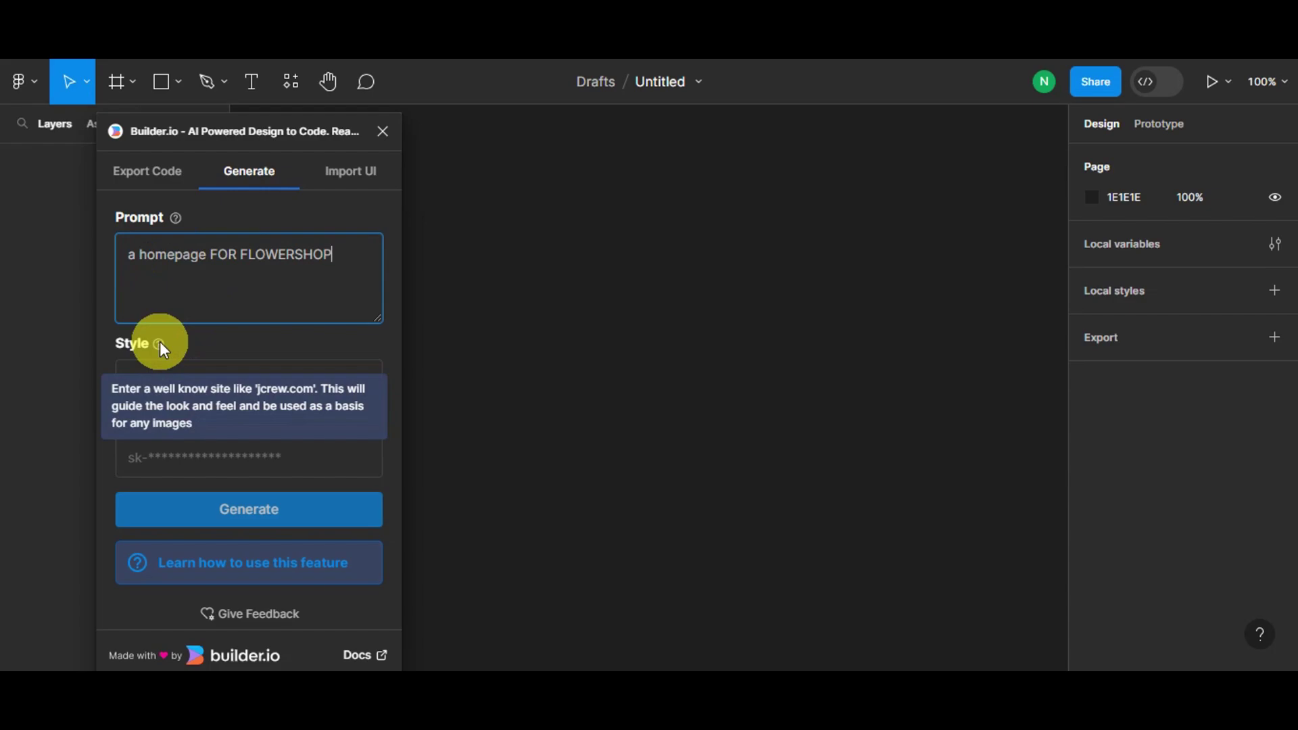
click(199, 419)
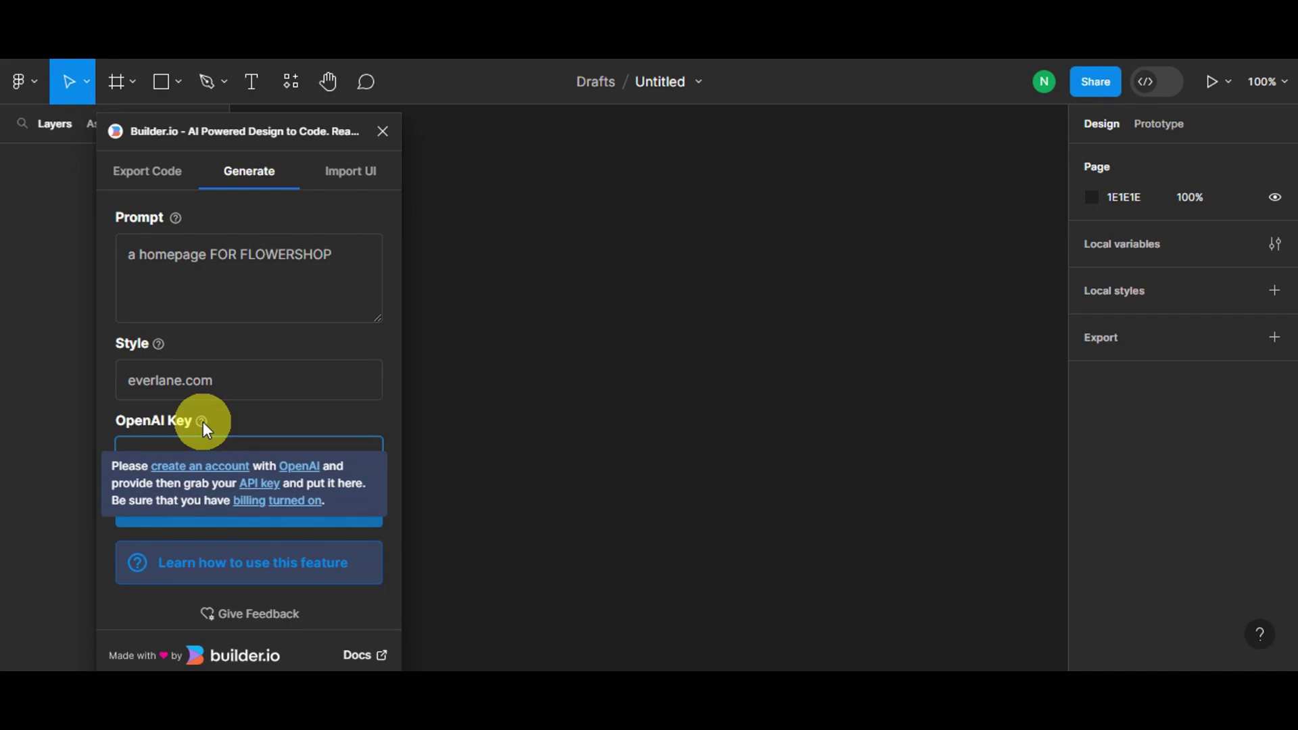
click(241, 465)
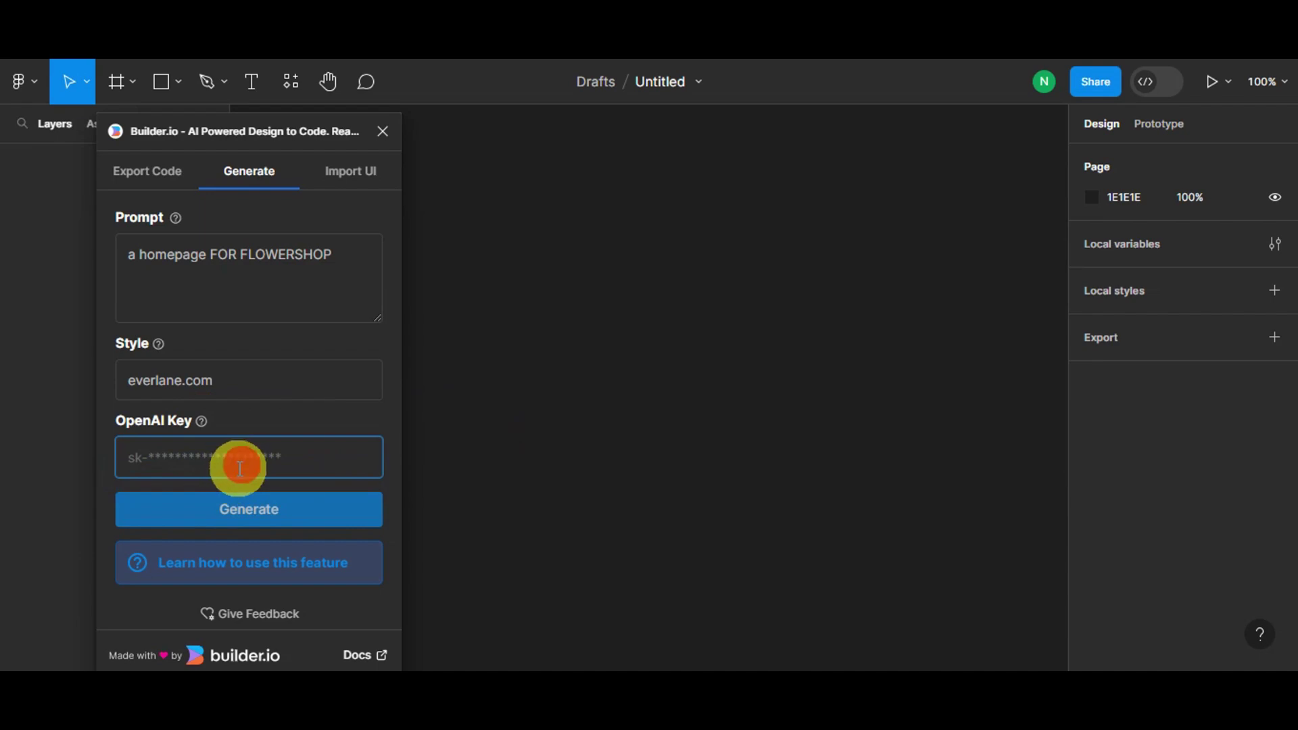
click(234, 510)
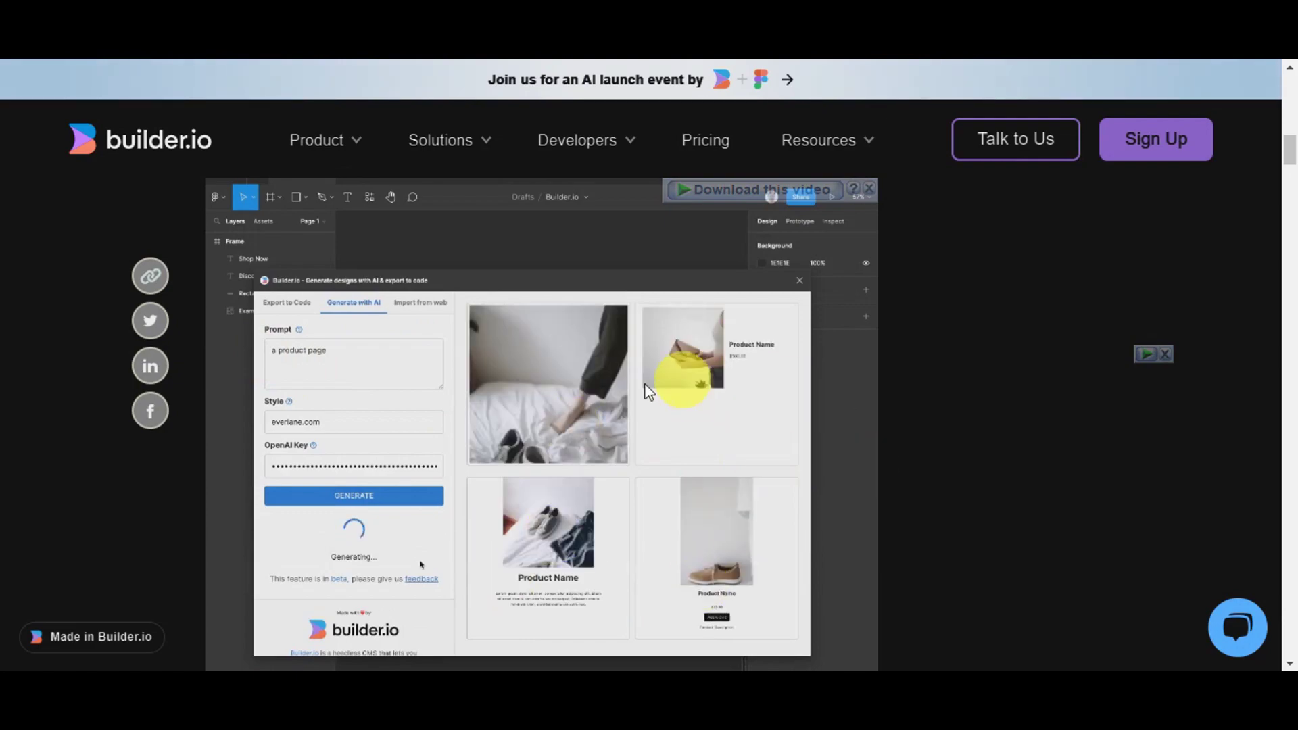
Scroll the Builder.io blog to the demo where a generated product layout becomes editable in Figma.
scroll(983, 339, down, 6)
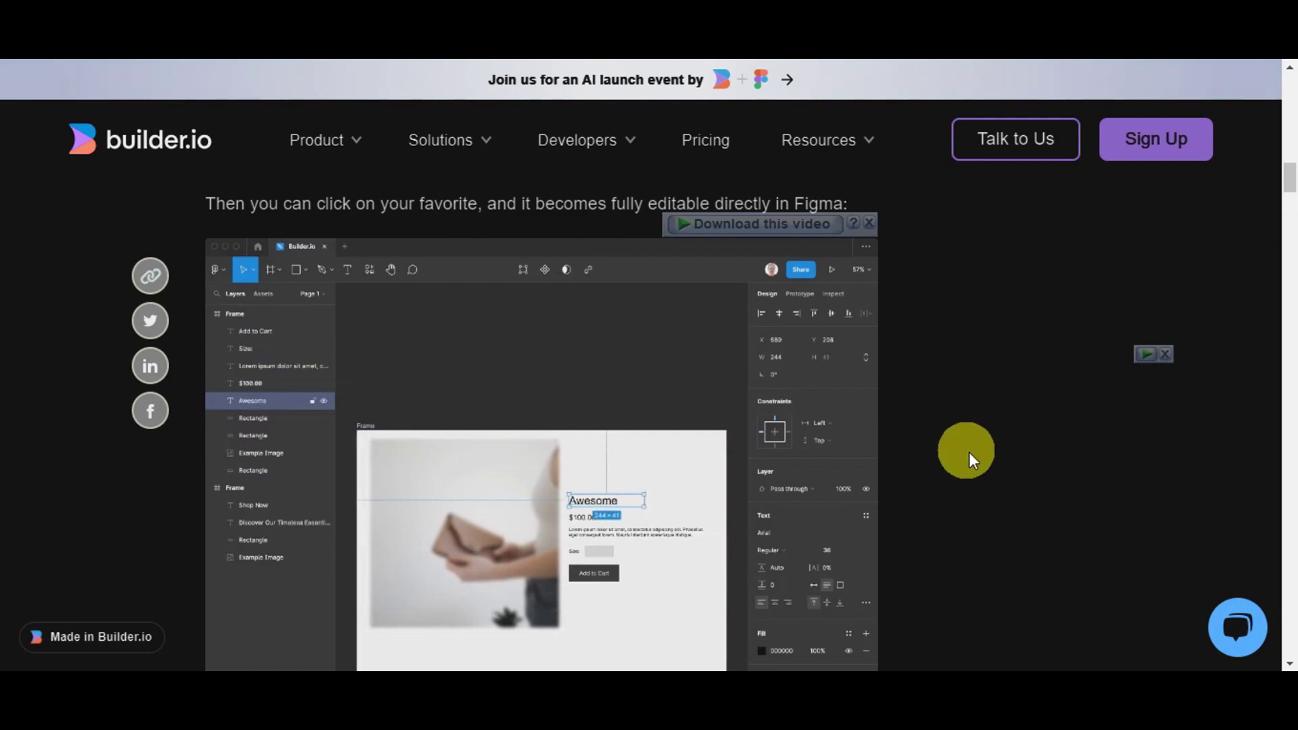
scroll(963, 450, down, 1)
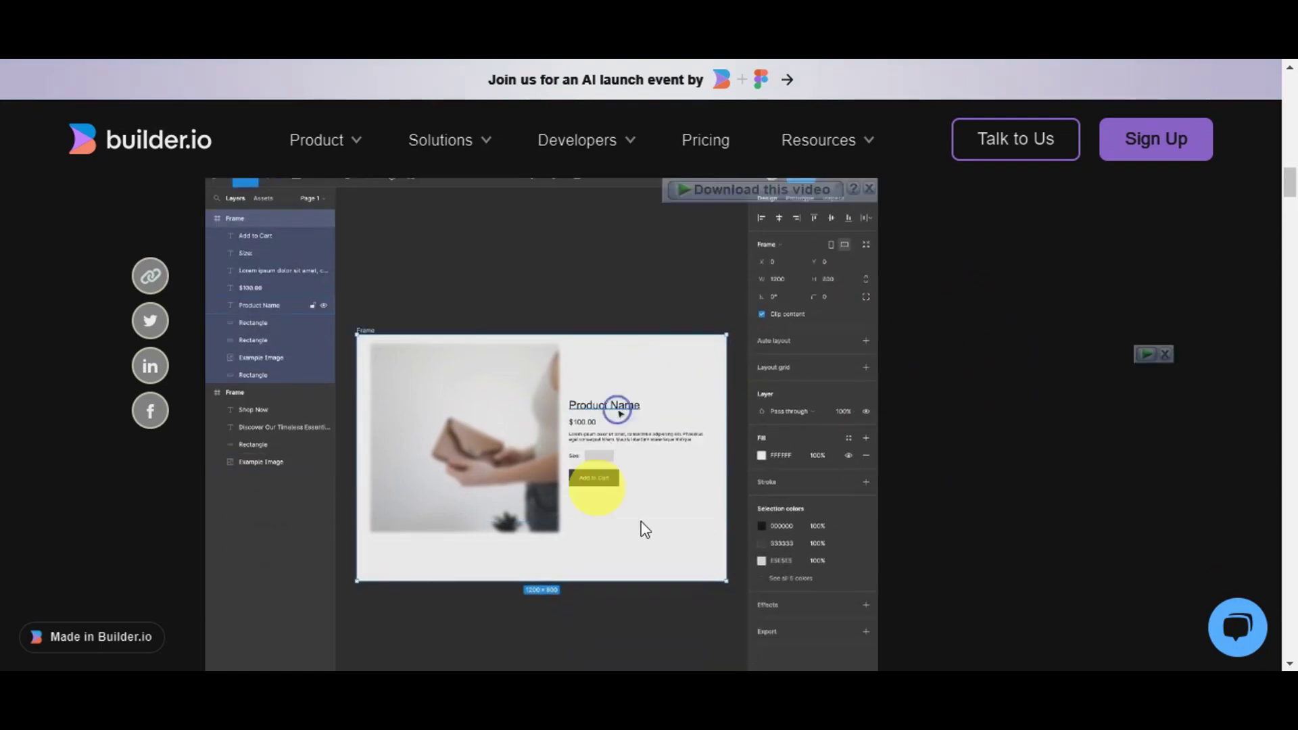